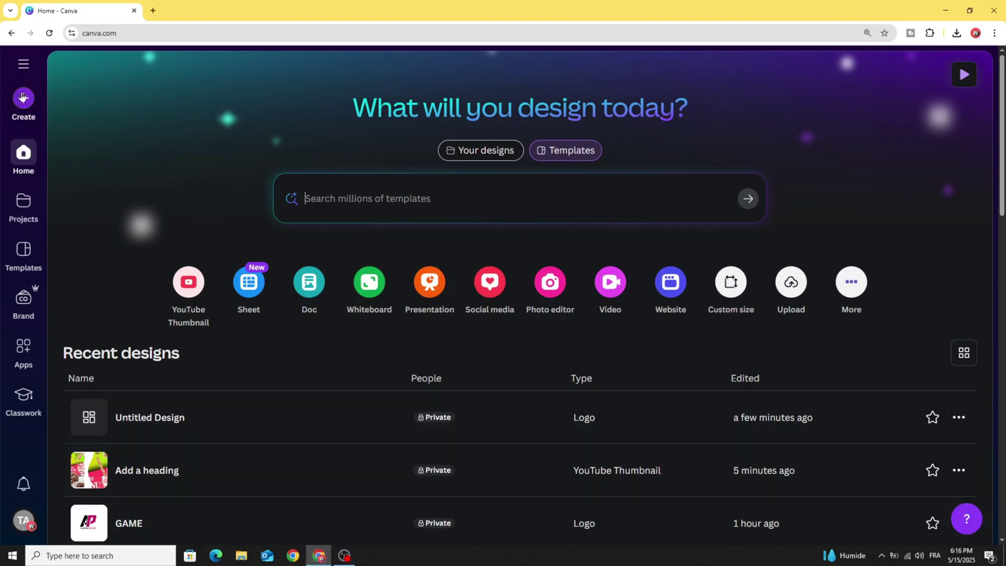
Step: Start a new custom-size design with width 1000 px and height 1500 px
{"action": "left_click", "coordinate": [22, 98]}
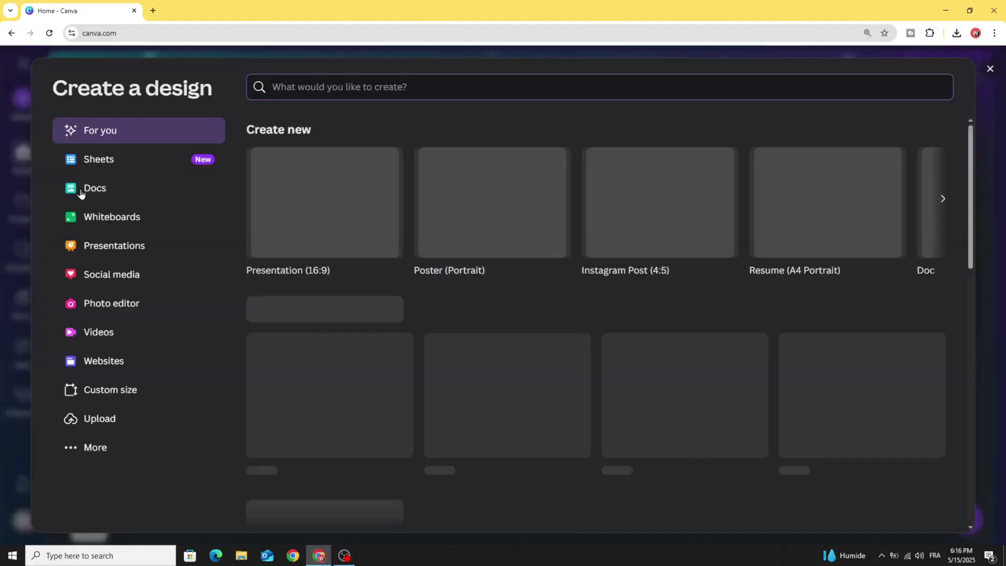
{"action": "left_click", "coordinate": [166, 397]}
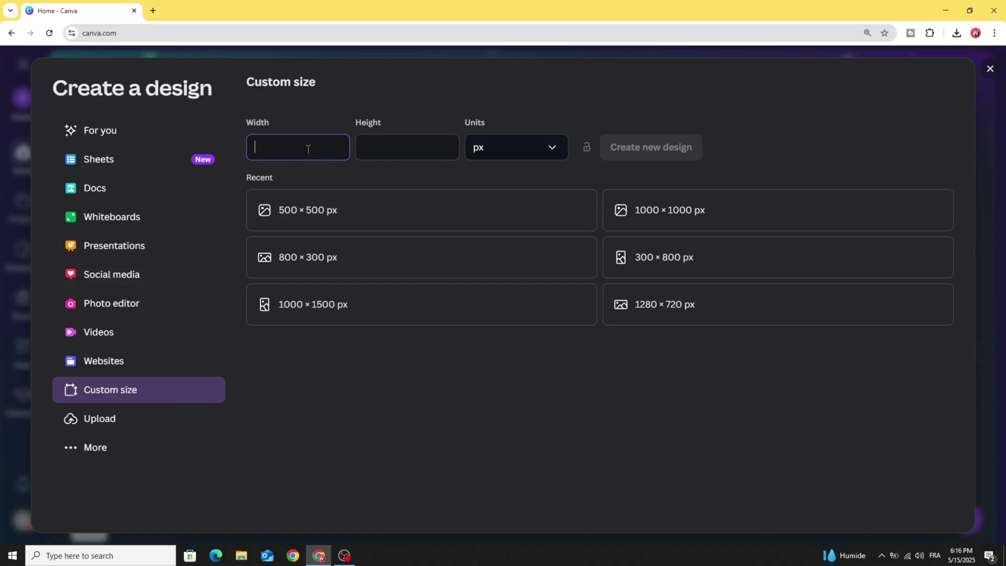
{"action": "type", "text": "1000"}
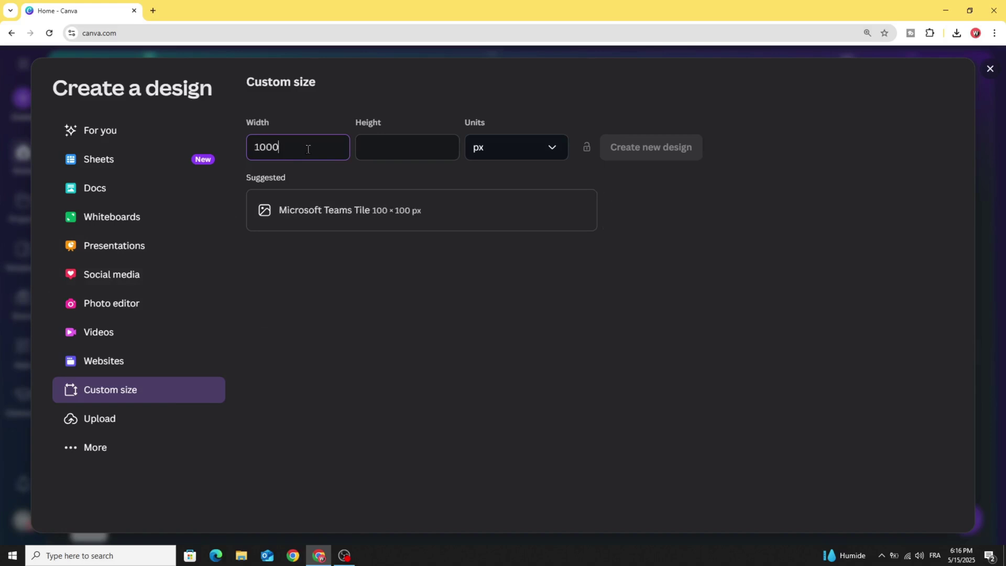
{"action": "left_click", "coordinate": [393, 154]}
{"action": "type", "text": "1"}
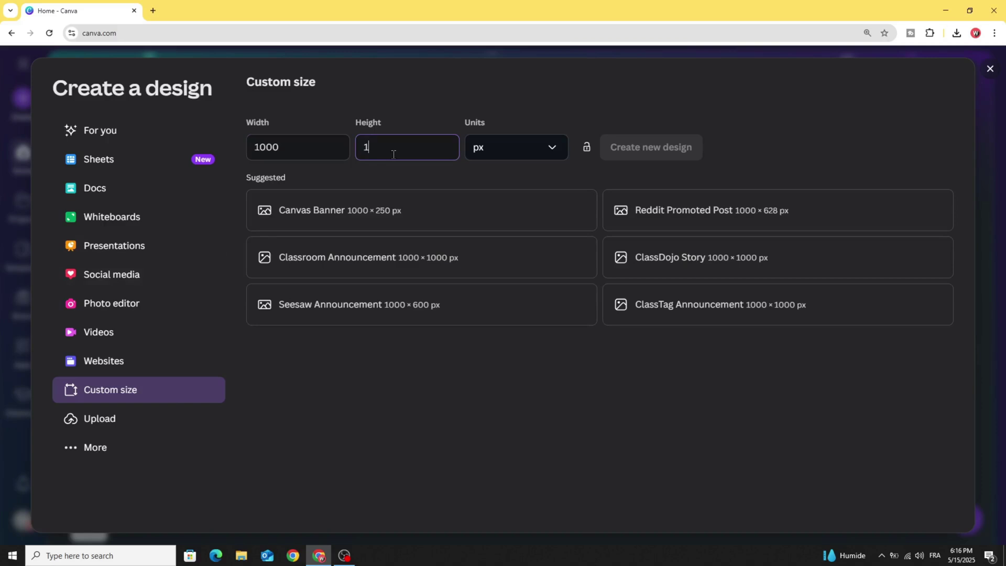
{"action": "type", "text": "500"}
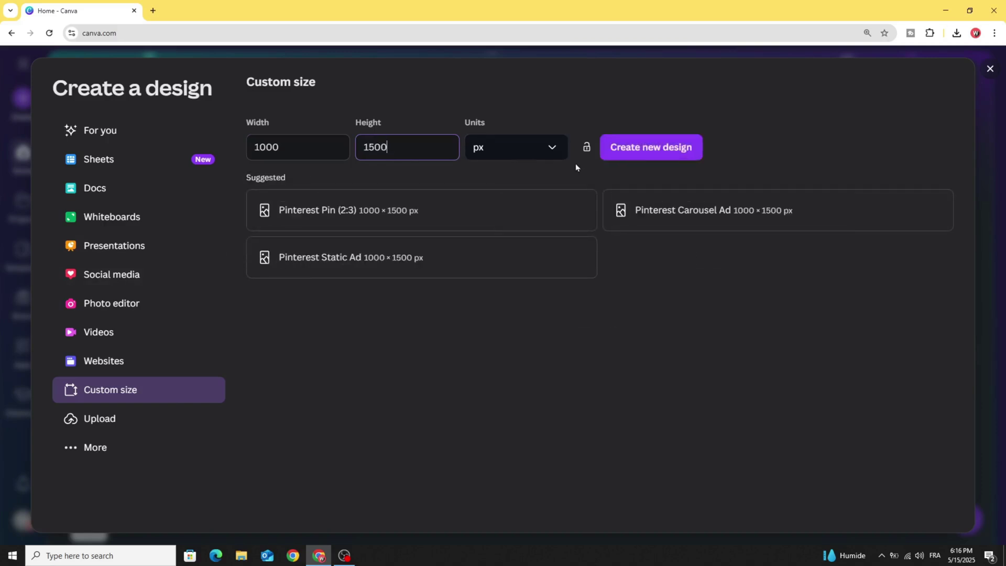
Step: Create the blank 1000 × 1500 px design and browse the full Shapes library in Elements
{"action": "left_click", "coordinate": [653, 148]}
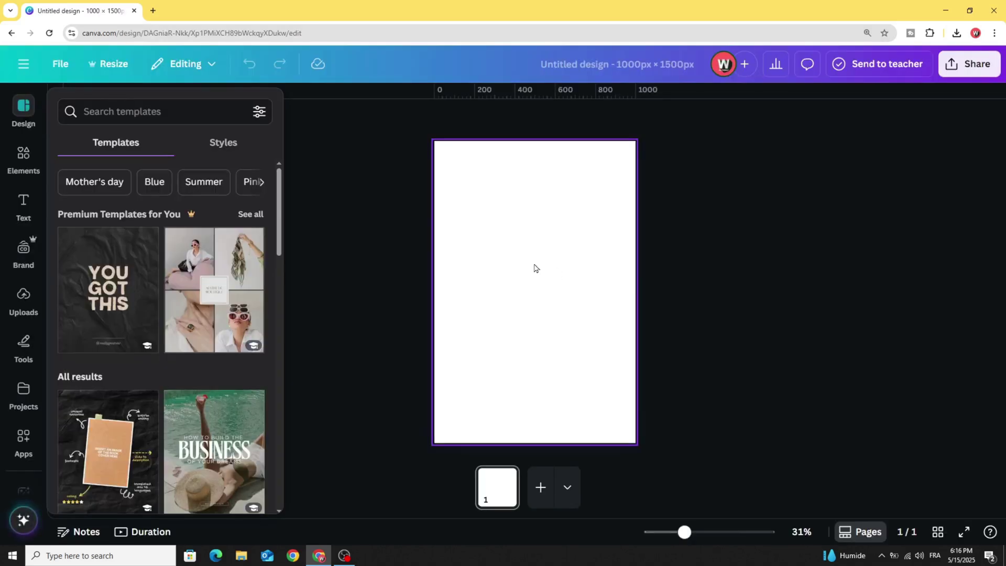
{"action": "left_click", "coordinate": [18, 161]}
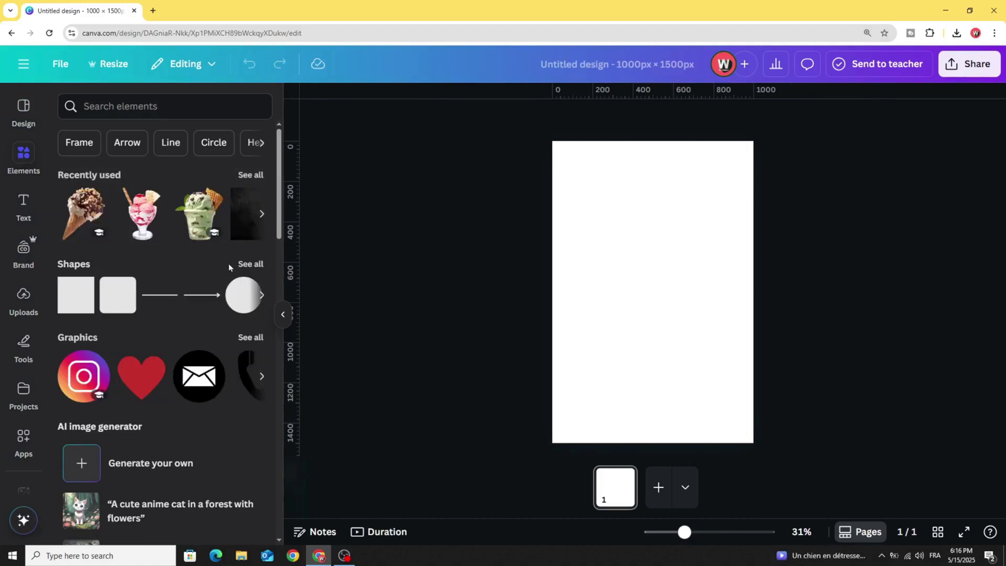
{"action": "left_click", "coordinate": [246, 264]}
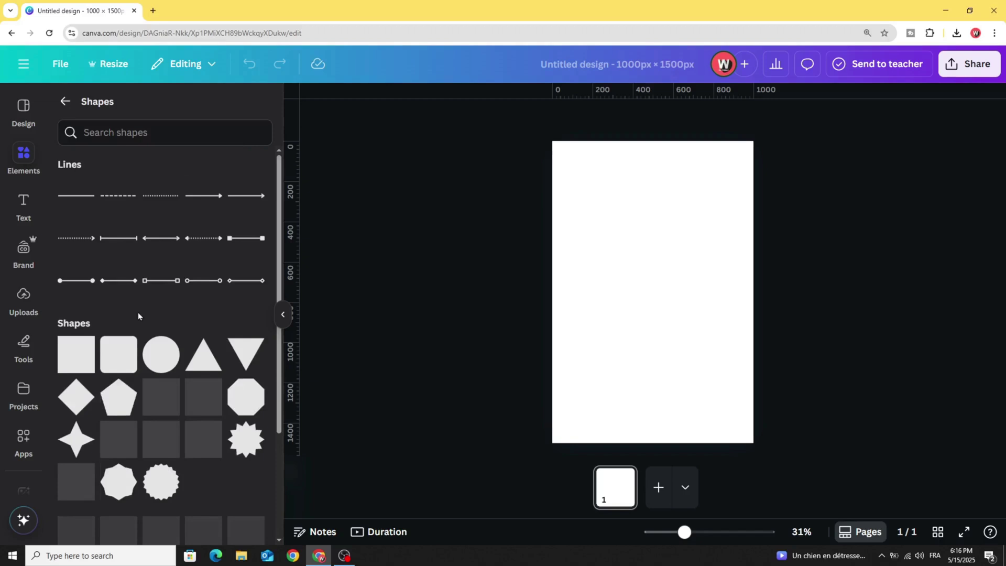
{"action": "scroll", "coordinate": [142, 317], "scroll_direction": "down", "scroll_amount": 4}
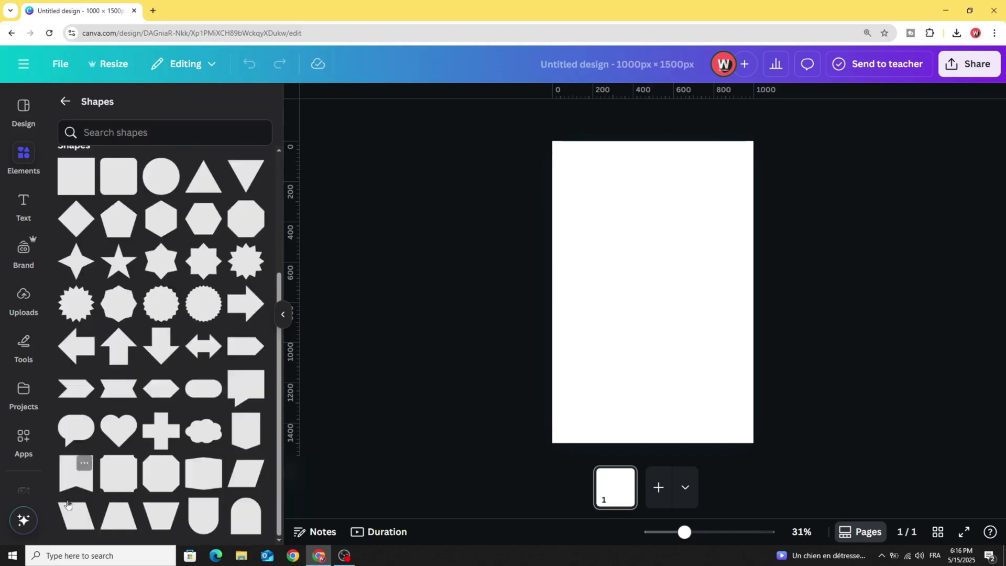
Step: Add a trapezoid, then tilt and stretch it into a grey slanted band across the page top
{"action": "left_click", "coordinate": [115, 520]}
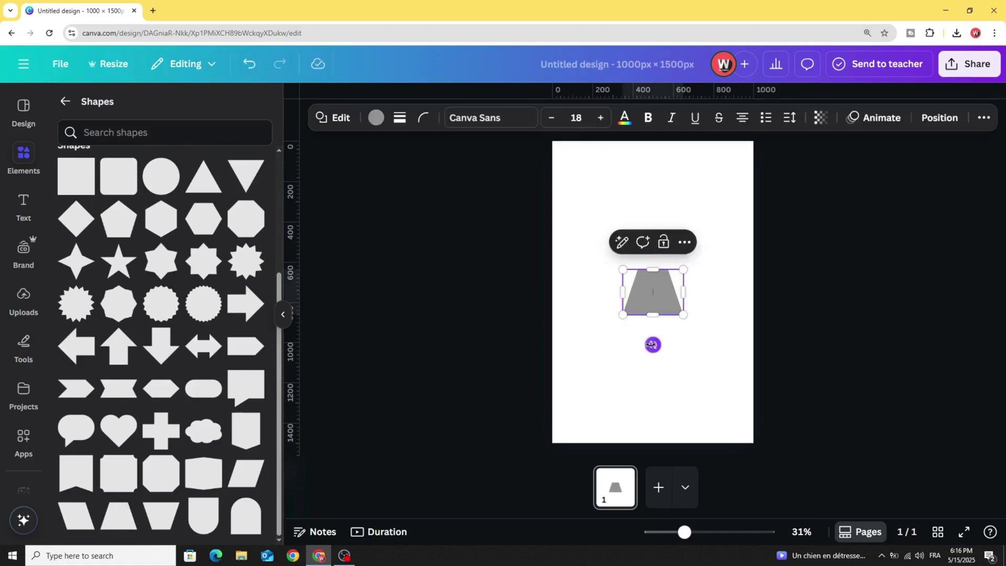
{"action": "left_click_drag", "start_coordinate": [651, 344], "coordinate": [704, 285]}
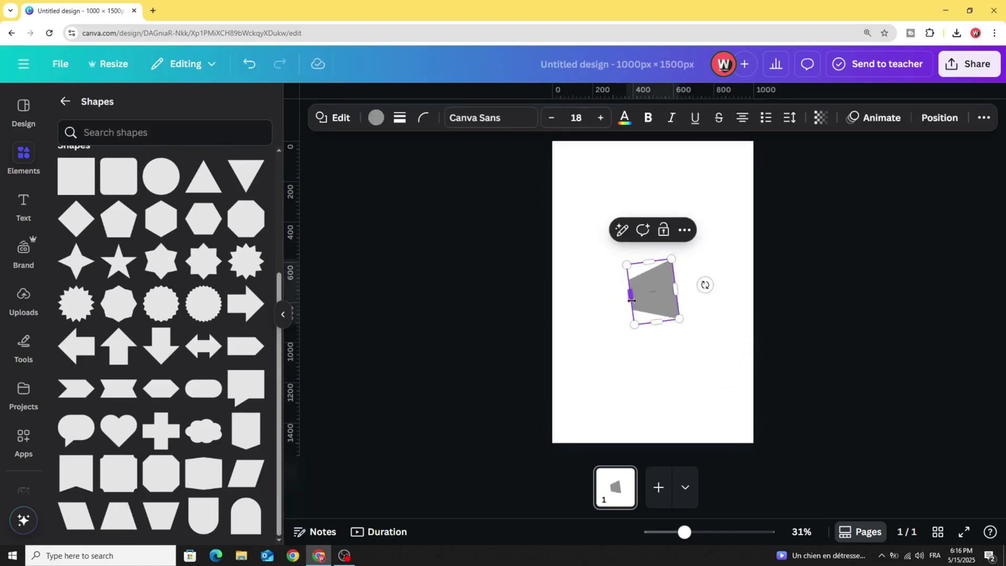
{"action": "left_click_drag", "start_coordinate": [628, 297], "coordinate": [555, 304]}
{"action": "left_click_drag", "start_coordinate": [622, 338], "coordinate": [627, 387]}
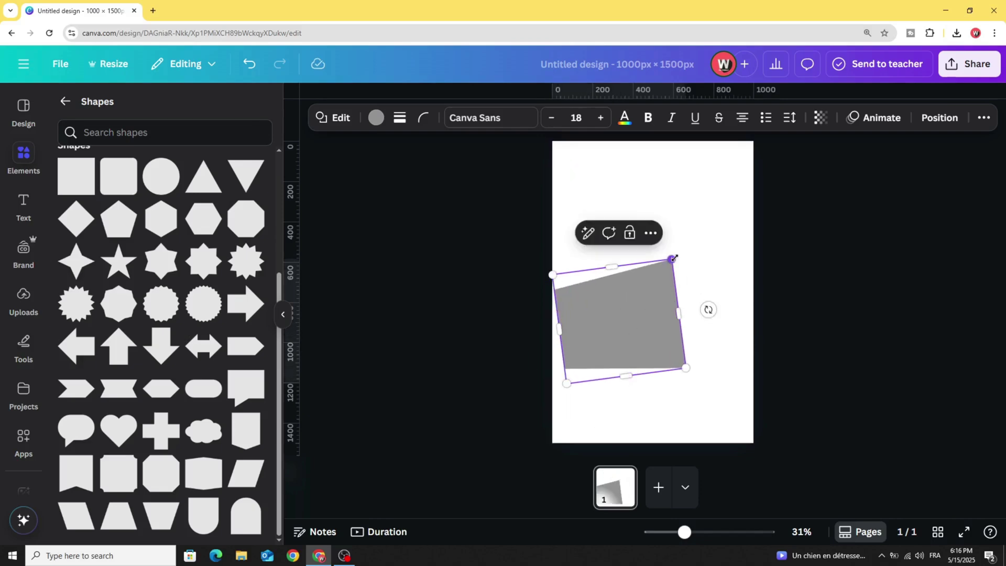
{"action": "left_click_drag", "start_coordinate": [673, 258], "coordinate": [753, 160]}
{"action": "left_click_drag", "start_coordinate": [561, 292], "coordinate": [492, 295]}
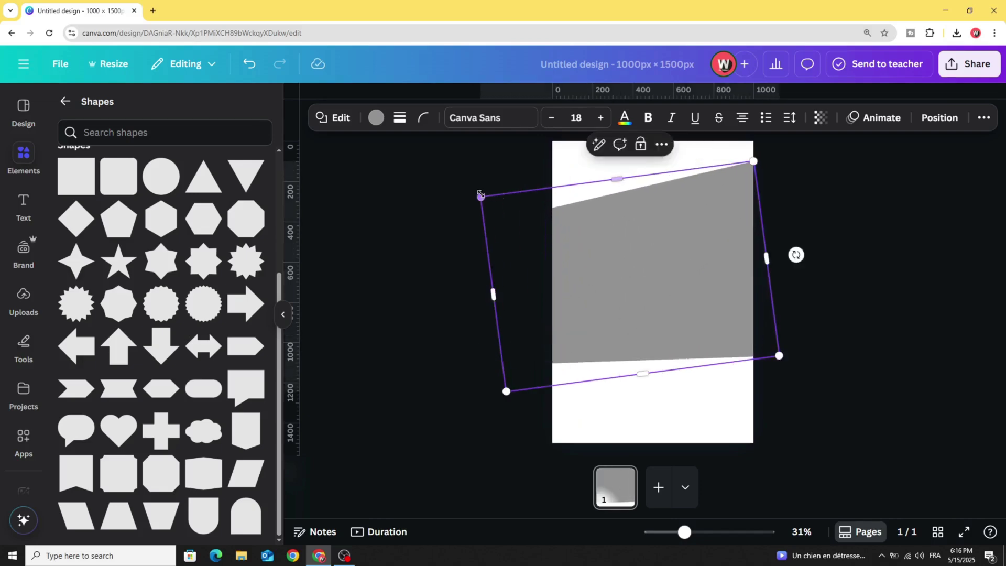
{"action": "left_click_drag", "start_coordinate": [480, 195], "coordinate": [545, 229]}
{"action": "left_click_drag", "start_coordinate": [602, 314], "coordinate": [587, 202]}
{"action": "left_click_drag", "start_coordinate": [759, 244], "coordinate": [786, 262]}
{"action": "left_click_drag", "start_coordinate": [712, 222], "coordinate": [708, 222]}
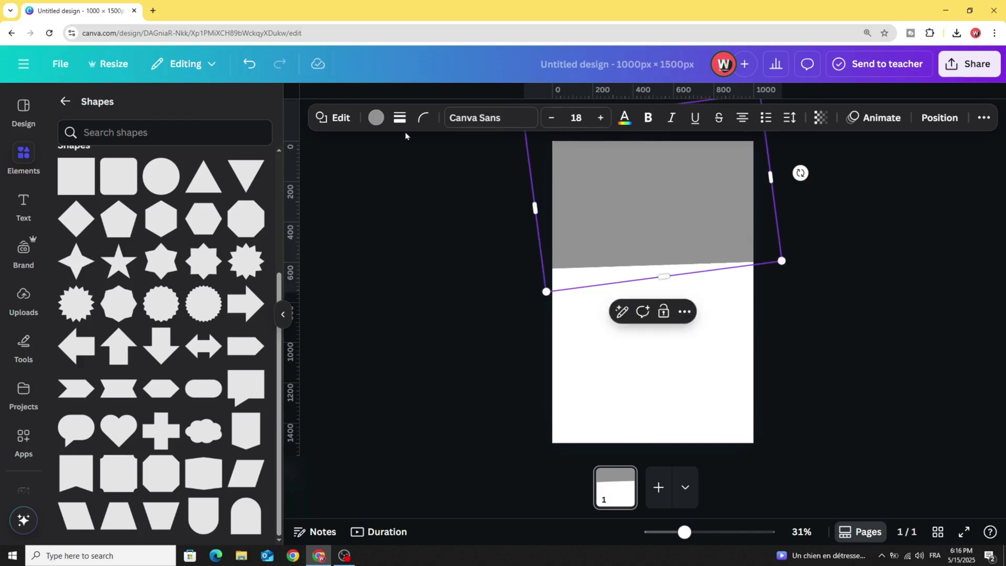
Step: Fill the band with the preset green-teal gradient and open its gradient settings
{"action": "left_click", "coordinate": [376, 118]}
{"action": "scroll", "coordinate": [118, 507], "scroll_direction": "down", "scroll_amount": 2}
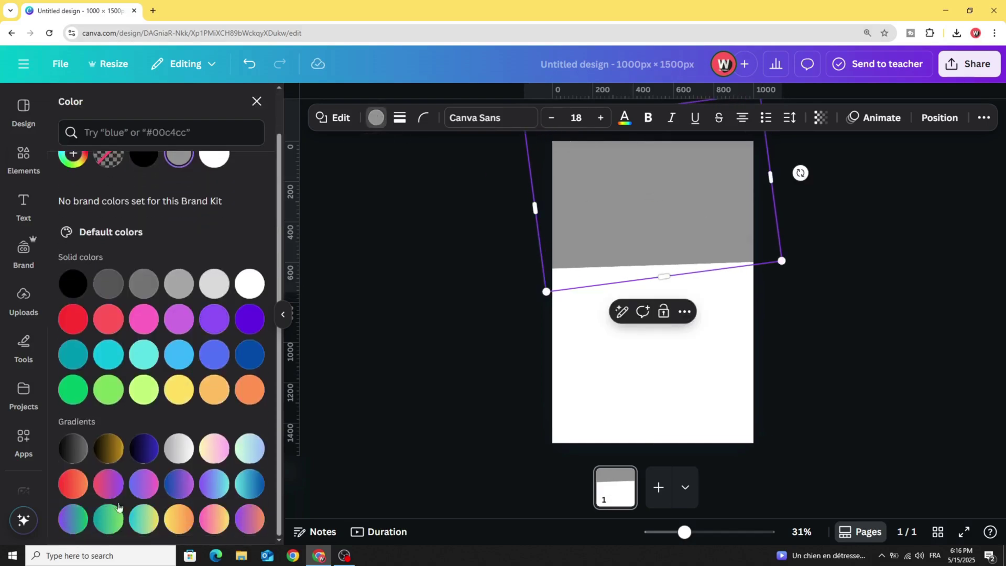
{"action": "left_click", "coordinate": [103, 515]}
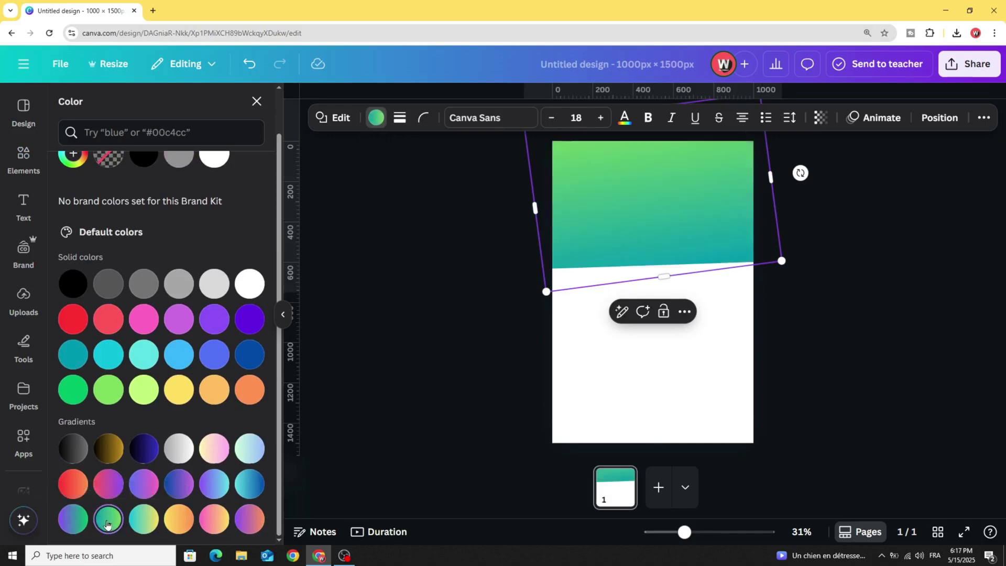
{"action": "scroll", "coordinate": [113, 394], "scroll_direction": "up", "scroll_amount": 1}
{"action": "left_click", "coordinate": [72, 210]}
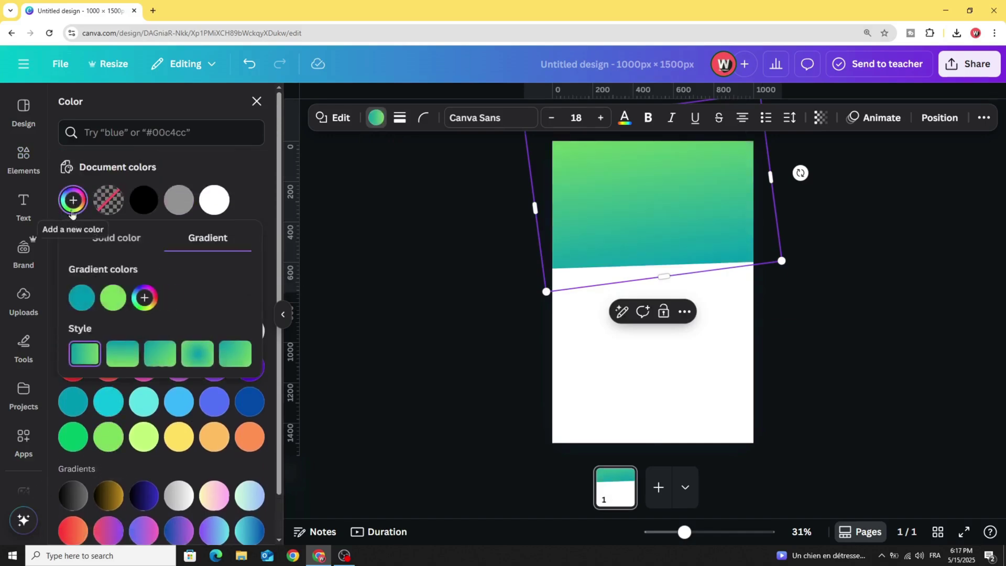
Step: Recolour the gradient stops to pure green and bright yellow #FFFC00
{"action": "left_click", "coordinate": [110, 302]}
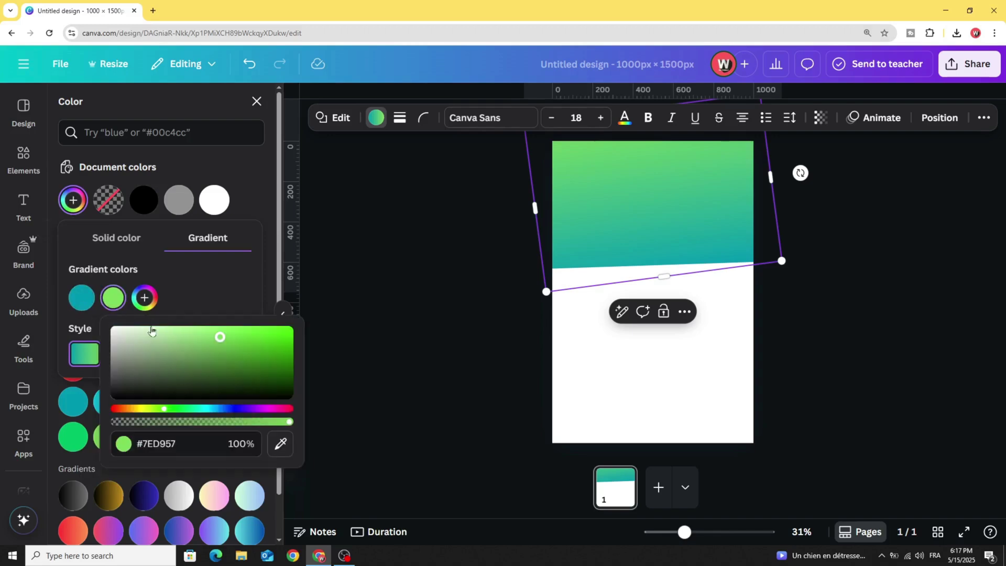
{"action": "left_click", "coordinate": [81, 297]}
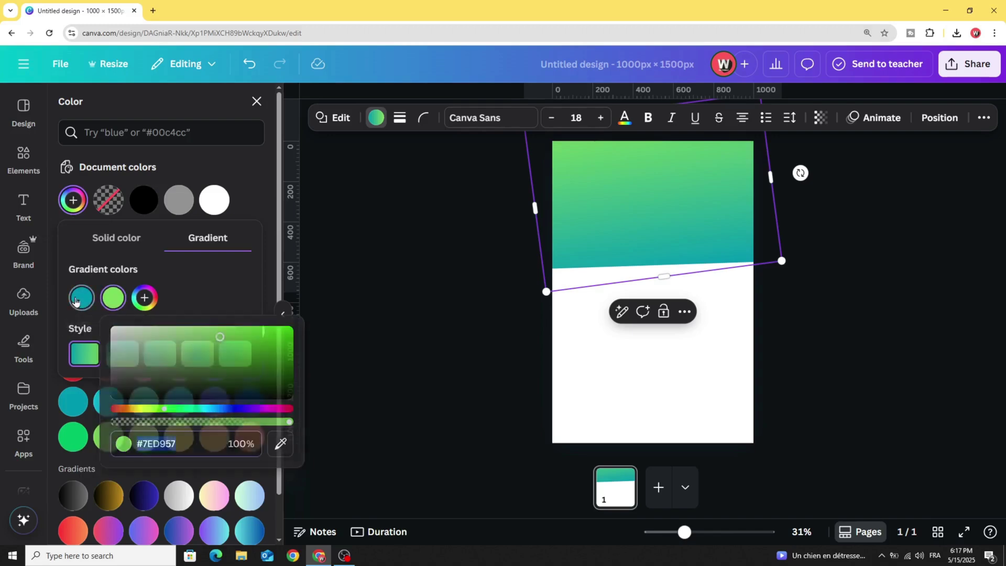
{"action": "left_click", "coordinate": [140, 409]}
{"action": "left_click", "coordinate": [257, 329]}
{"action": "left_click", "coordinate": [112, 298]}
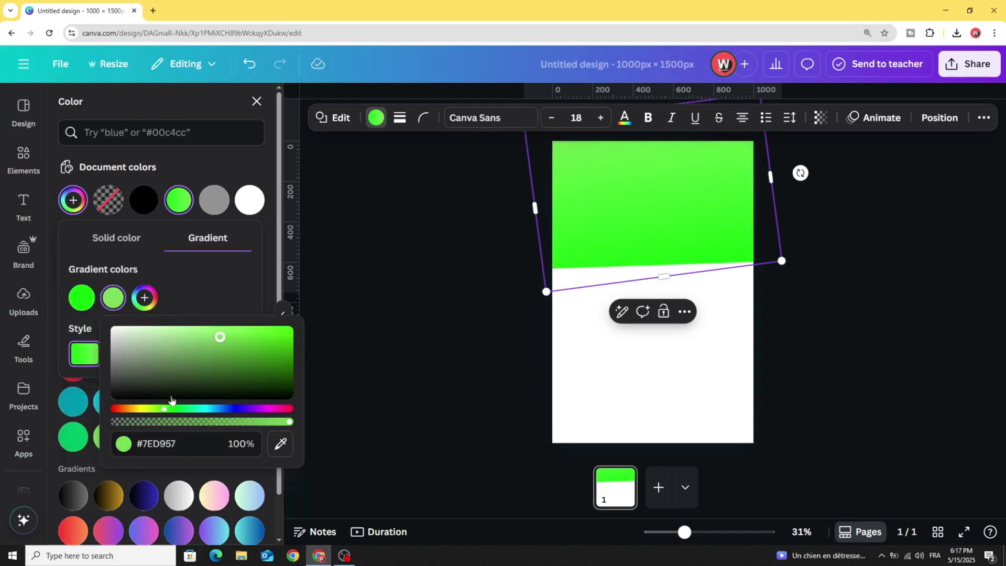
{"action": "left_click", "coordinate": [143, 409]}
{"action": "left_click", "coordinate": [289, 329]}
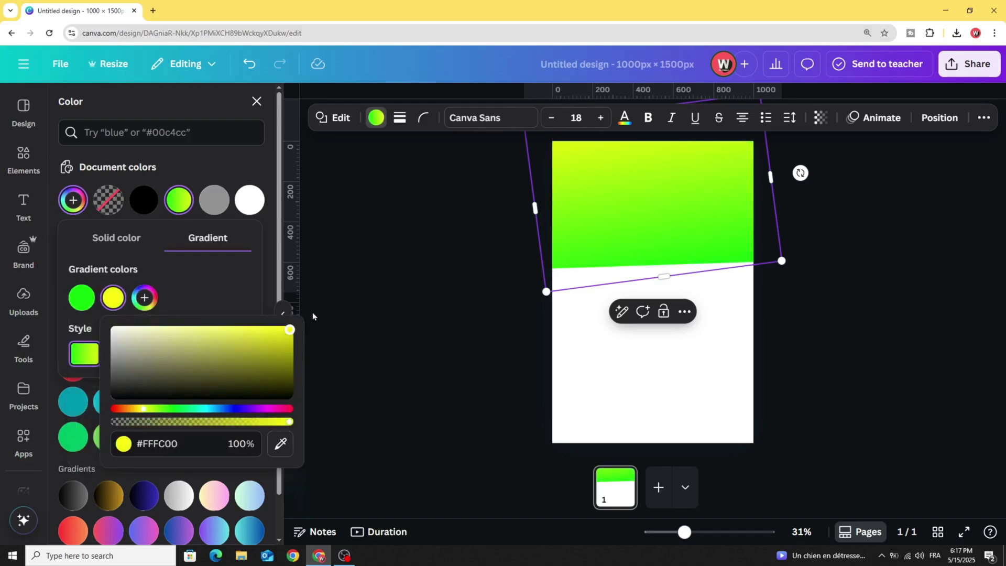
{"action": "left_click", "coordinate": [378, 272]}
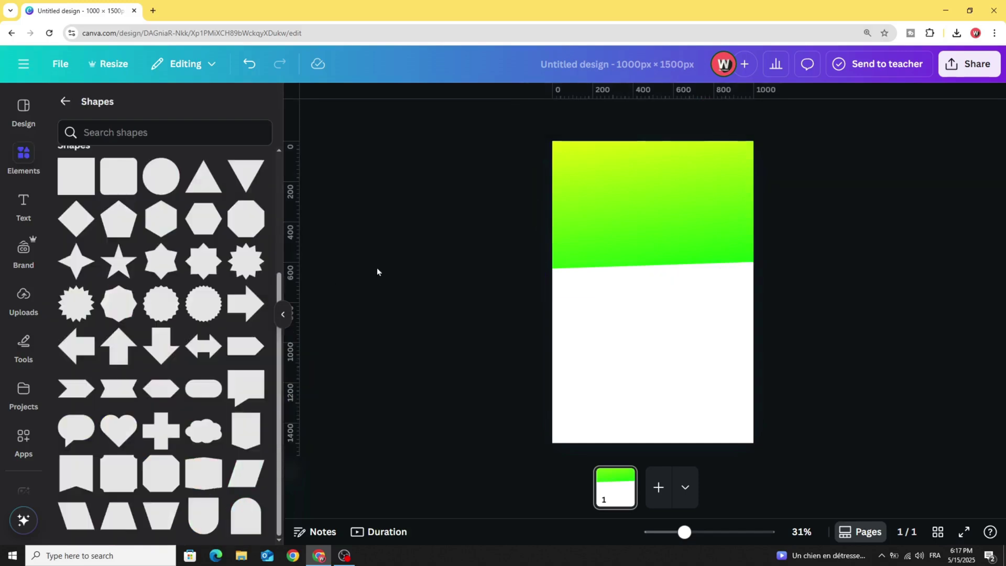
Step: Add the pistachio sundae image, tilt it about -19°, shrink it and place it upper left
{"action": "left_click", "coordinate": [64, 102]}
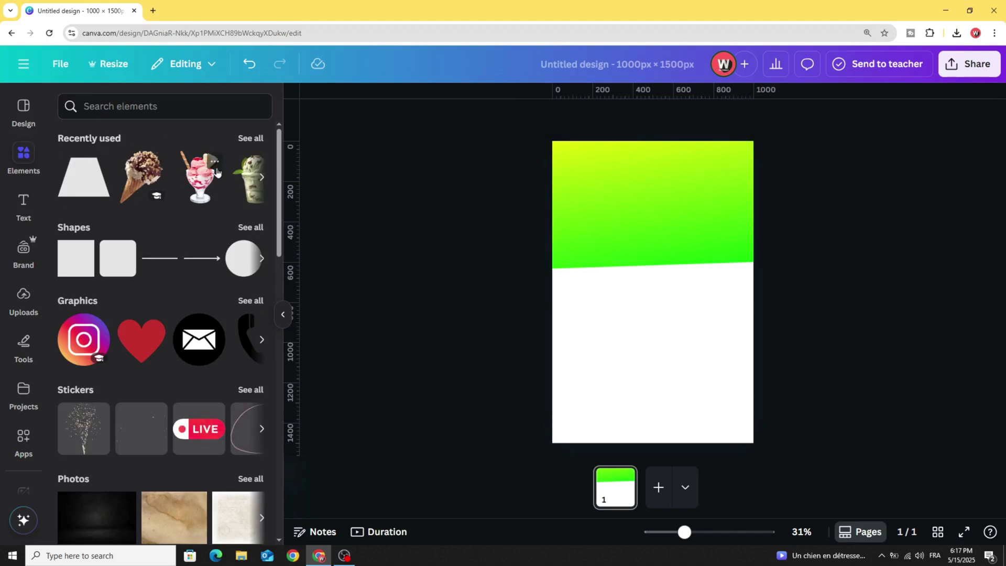
{"action": "left_click", "coordinate": [244, 177]}
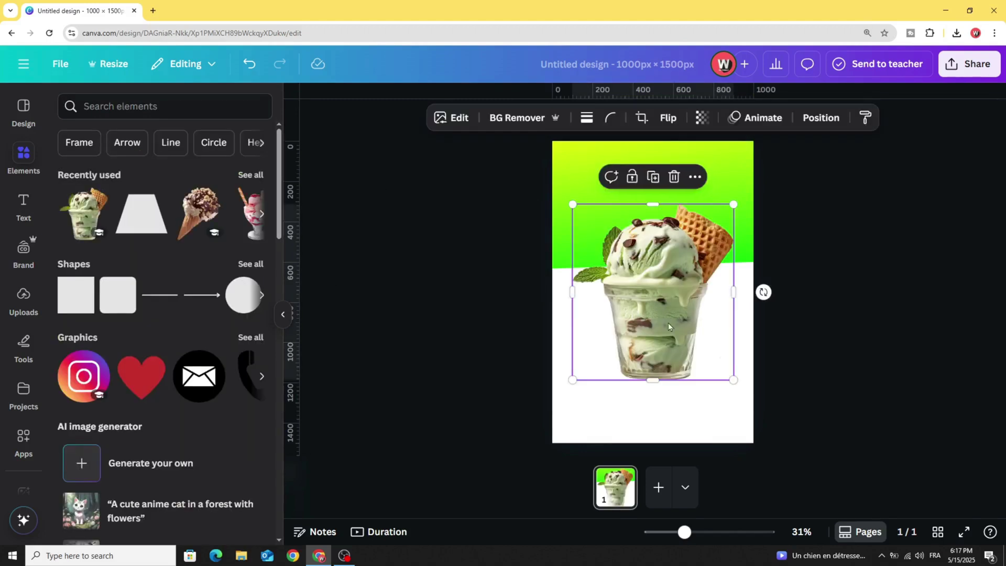
{"action": "left_click_drag", "start_coordinate": [667, 322], "coordinate": [619, 280]}
{"action": "left_click_drag", "start_coordinate": [604, 367], "coordinate": [645, 360]}
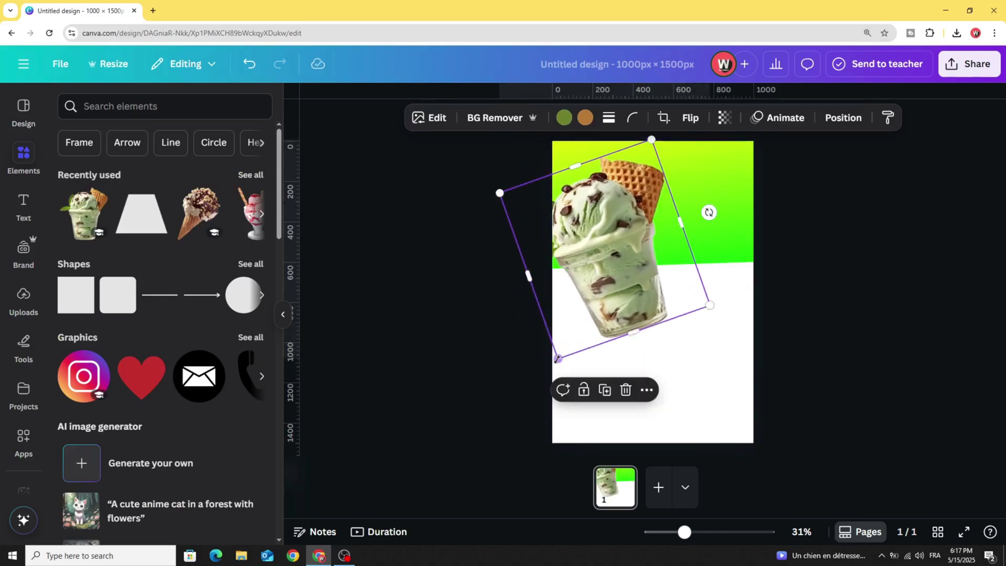
{"action": "left_click_drag", "start_coordinate": [557, 358], "coordinate": [580, 296]}
{"action": "left_click_drag", "start_coordinate": [645, 231], "coordinate": [620, 235]}
Step: Add the shells-and-kernel photo from the 'pistachio' Photos search, shrunk into the top-right corner
{"action": "left_click", "coordinate": [113, 105]}
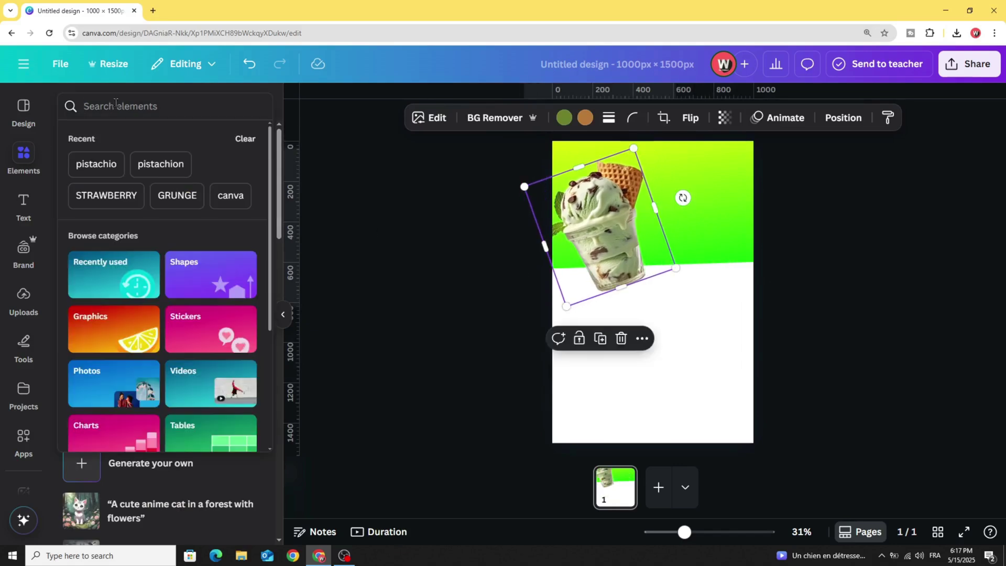
{"action": "left_click", "coordinate": [96, 164]}
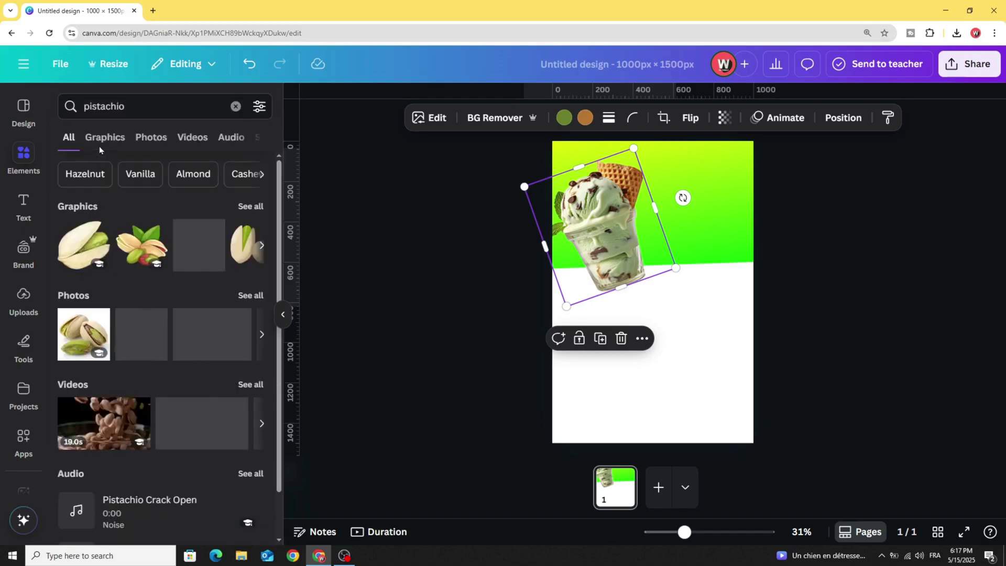
{"action": "left_click", "coordinate": [150, 137]}
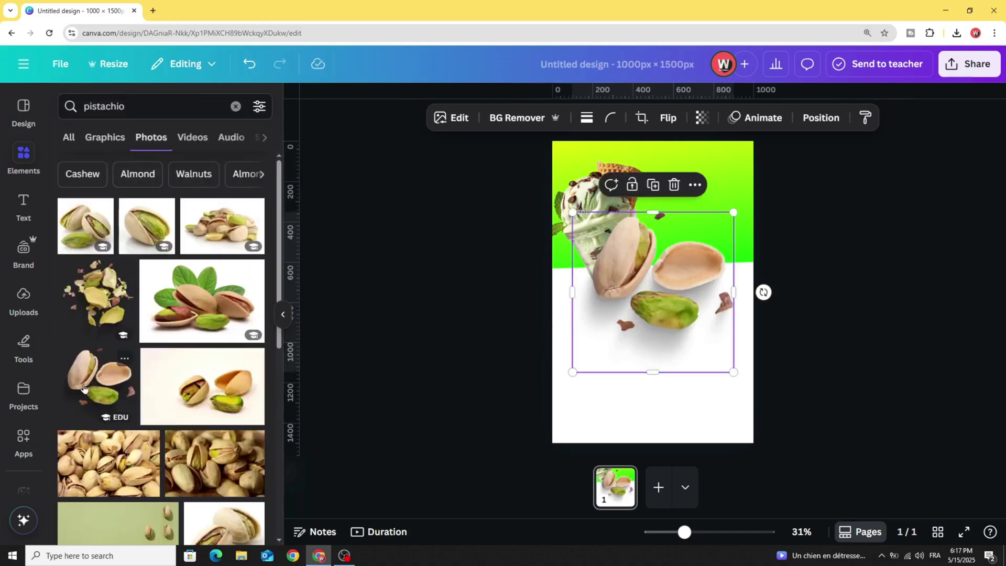
{"action": "left_click", "coordinate": [95, 380]}
{"action": "left_click_drag", "start_coordinate": [573, 372], "coordinate": [669, 221]}
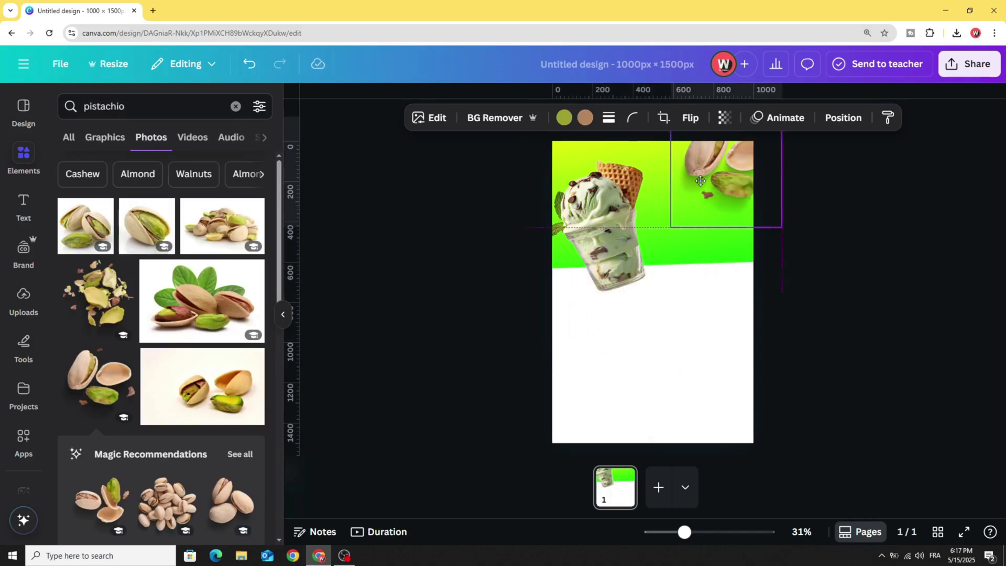
{"action": "left_click_drag", "start_coordinate": [699, 181], "coordinate": [695, 190]}
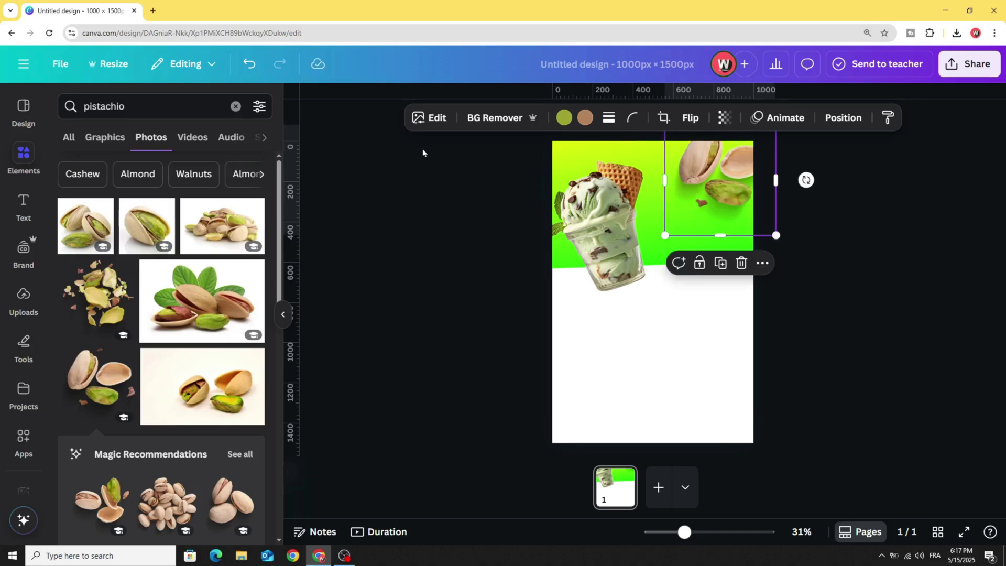
Step: Apply a whole-image Blur at intensity 64 to the pistachio photo
{"action": "left_click", "coordinate": [442, 116]}
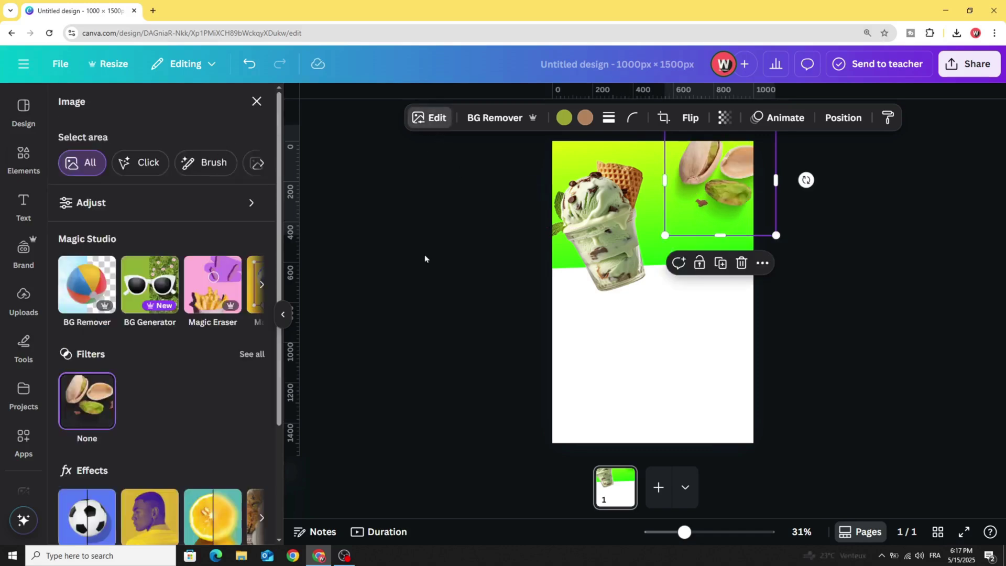
{"action": "scroll", "coordinate": [206, 393], "scroll_direction": "down", "scroll_amount": 1}
{"action": "scroll", "coordinate": [206, 393], "scroll_direction": "down", "scroll_amount": 3}
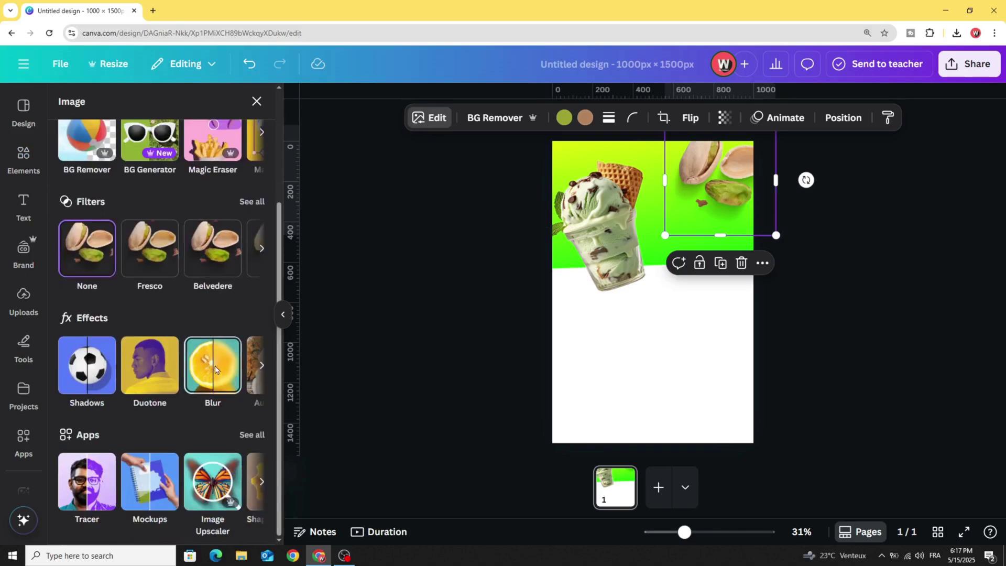
{"action": "left_click", "coordinate": [213, 366]}
{"action": "left_click", "coordinate": [219, 155]}
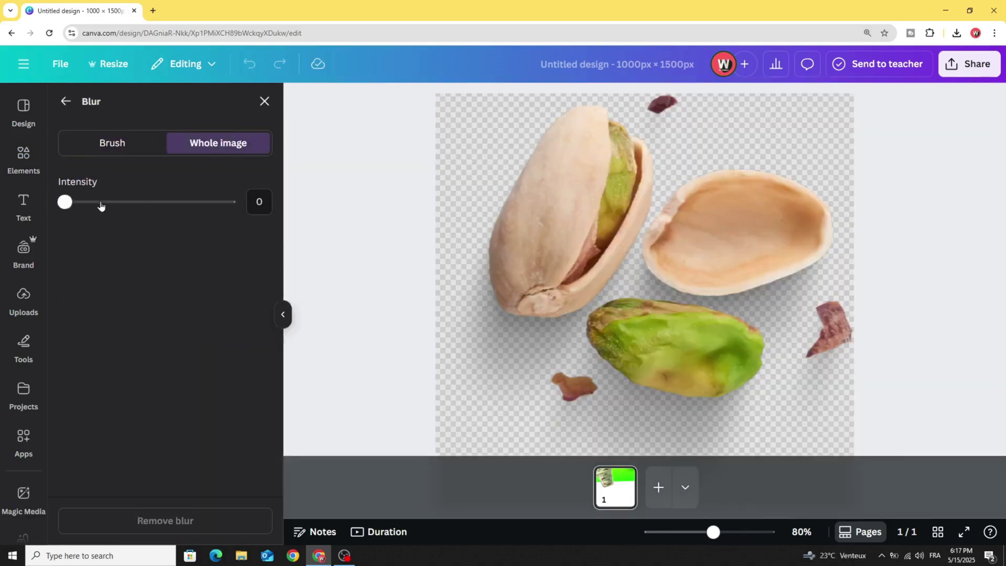
{"action": "left_click_drag", "start_coordinate": [101, 206], "coordinate": [170, 208]}
{"action": "left_click", "coordinate": [66, 105]}
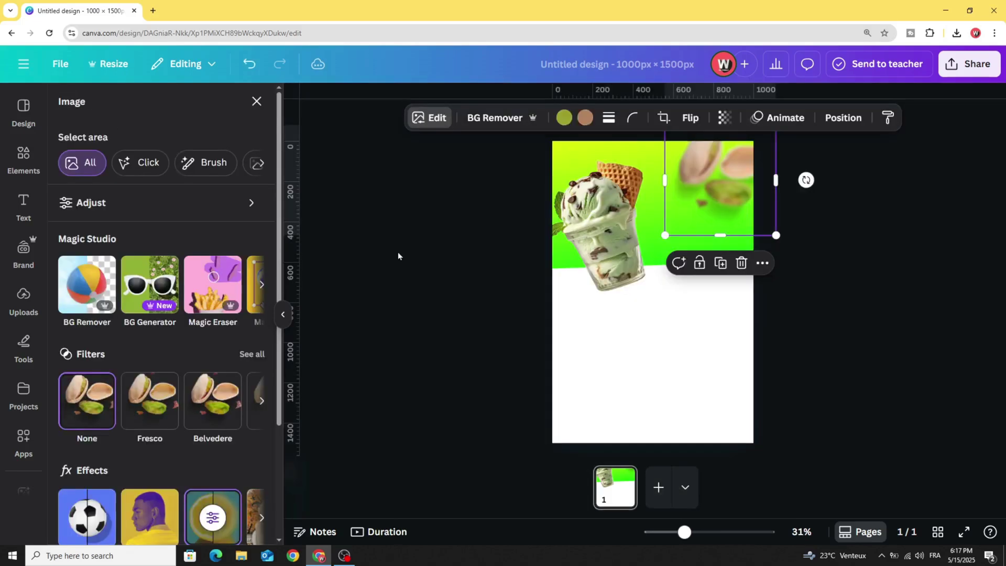
{"action": "left_click", "coordinate": [400, 253]}
{"action": "left_click", "coordinate": [681, 261]}
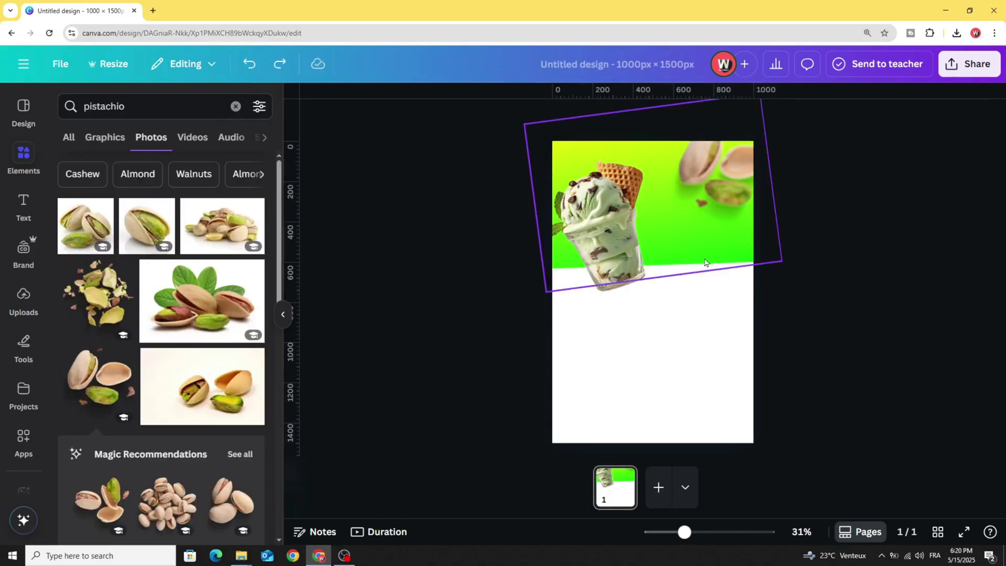
Step: Duplicate the green band, move the copy lower and fill it with the purple-pink gradient
{"action": "left_click", "coordinate": [653, 313]}
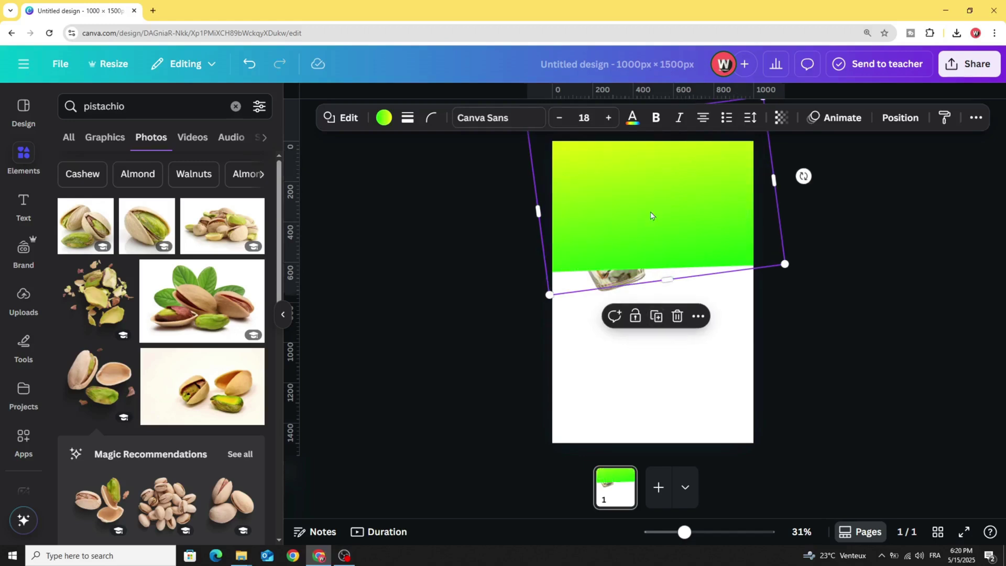
{"action": "left_click_drag", "start_coordinate": [651, 216], "coordinate": [659, 311]}
{"action": "left_click", "coordinate": [381, 118]}
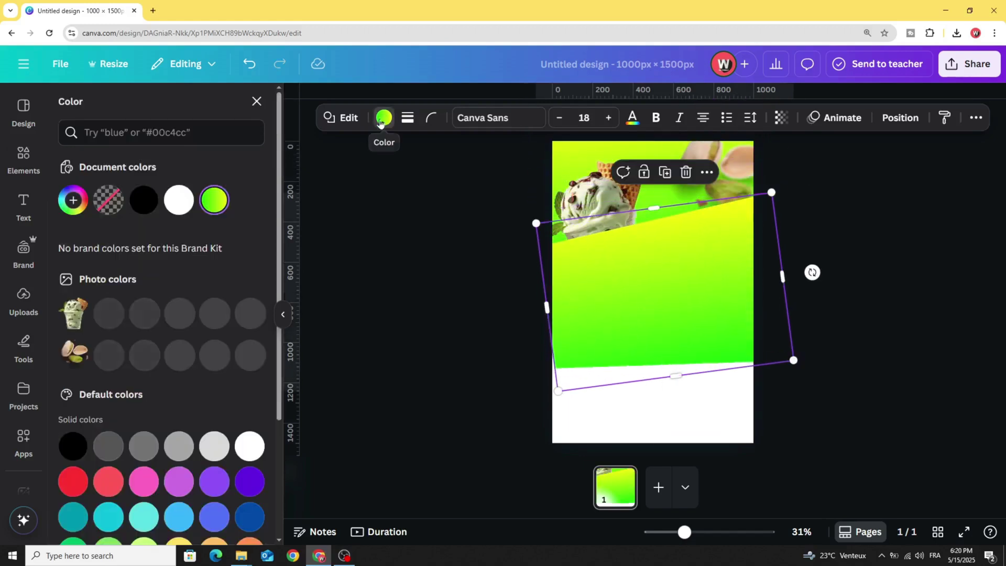
{"action": "scroll", "coordinate": [178, 390], "scroll_direction": "down", "scroll_amount": 3}
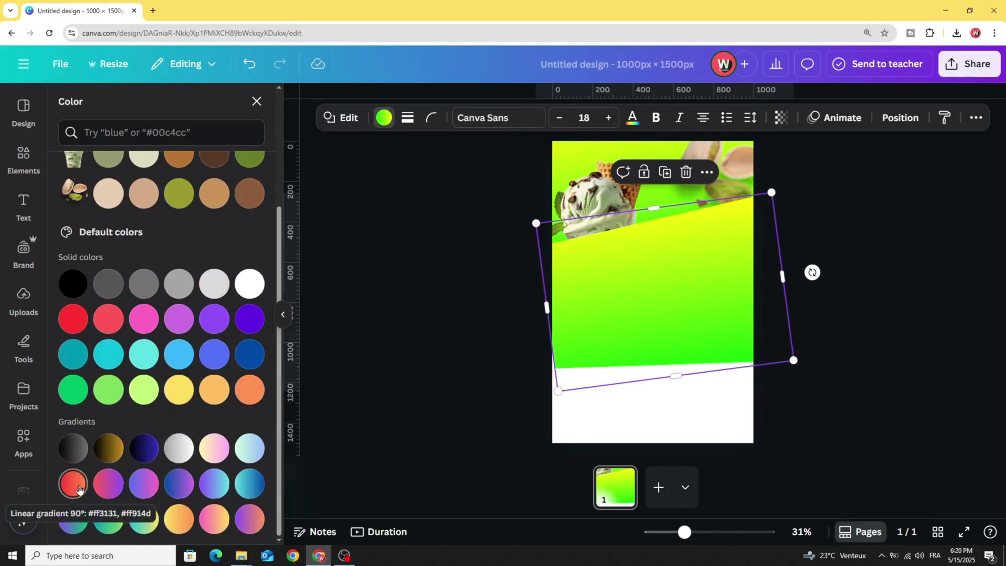
{"action": "left_click", "coordinate": [109, 484]}
{"action": "scroll", "coordinate": [103, 349], "scroll_direction": "up", "scroll_amount": 3}
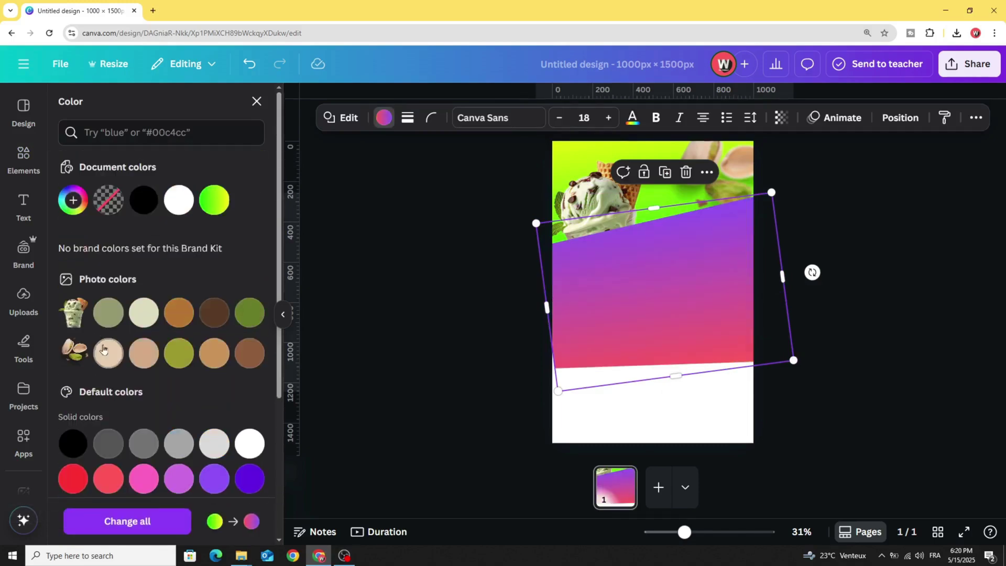
Step: Change the copy's purple gradient stop to pink-red #FF005C
{"action": "left_click", "coordinate": [62, 202]}
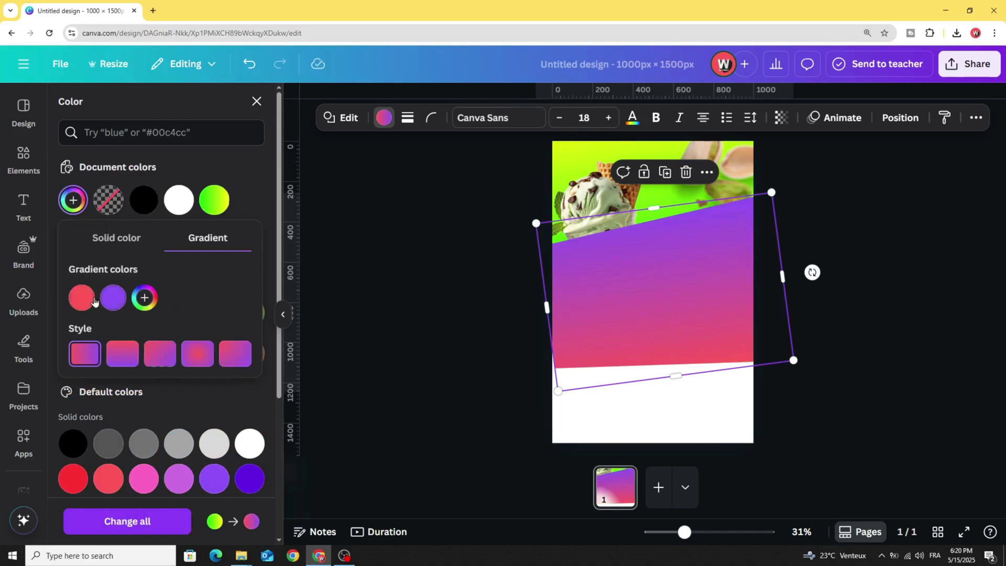
{"action": "left_click", "coordinate": [105, 301]}
{"action": "left_click", "coordinate": [278, 409]}
{"action": "left_click_drag", "start_coordinate": [289, 330], "coordinate": [297, 327]}
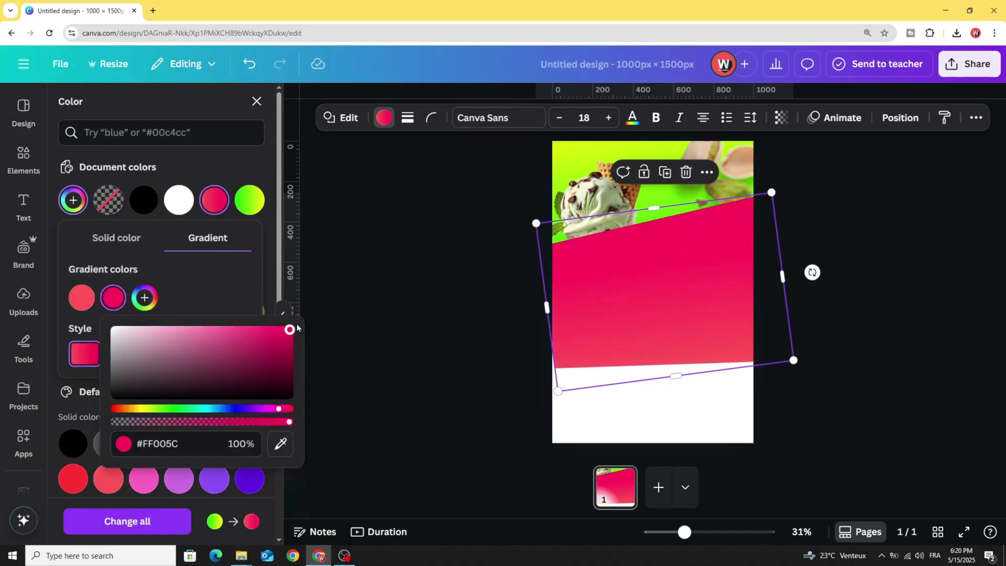
{"action": "left_click", "coordinate": [408, 319]}
{"action": "left_click", "coordinate": [487, 304]}
Step: Shift the pink band down about 80 px, make it slightly taller, and reposition the sundae
{"action": "left_click", "coordinate": [630, 264]}
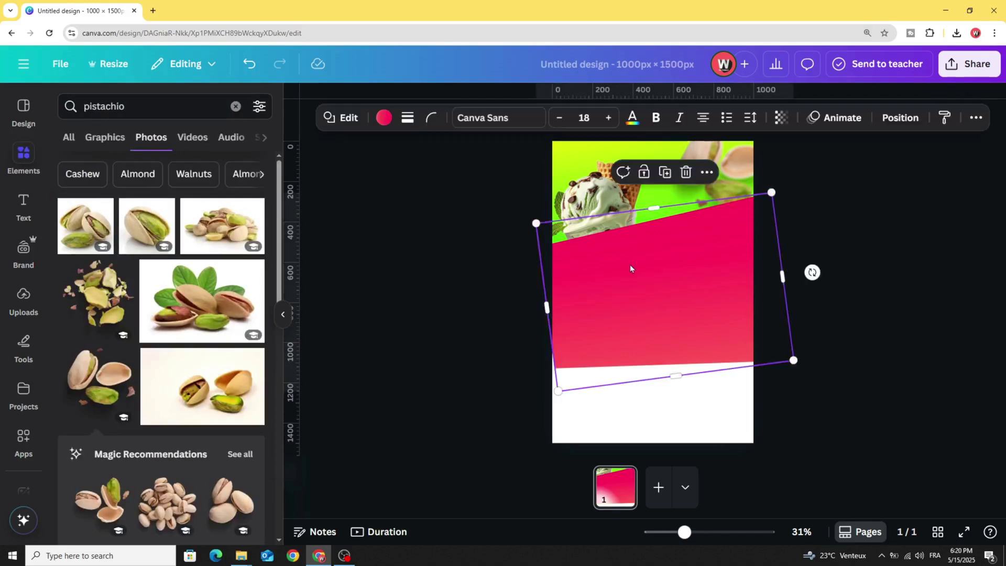
{"action": "left_click_drag", "start_coordinate": [630, 264], "coordinate": [635, 285]}
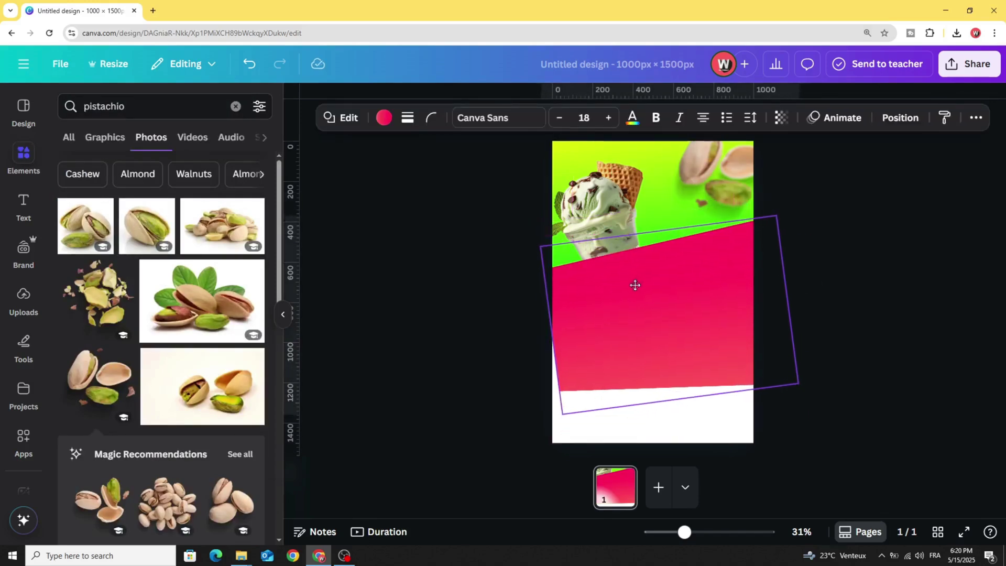
{"action": "left_click_drag", "start_coordinate": [563, 411], "coordinate": [565, 419]}
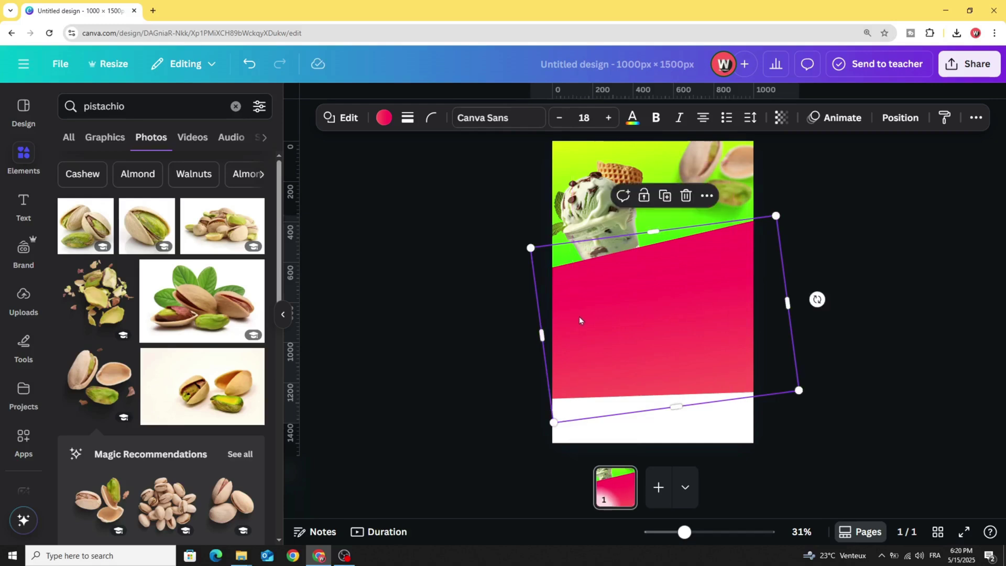
{"action": "left_click", "coordinate": [580, 210]}
{"action": "left_click_drag", "start_coordinate": [579, 211], "coordinate": [610, 217]}
Step: Search Elements for 'shadow' and add a thin shadow graphic from Graphics
{"action": "left_click", "coordinate": [119, 106]}
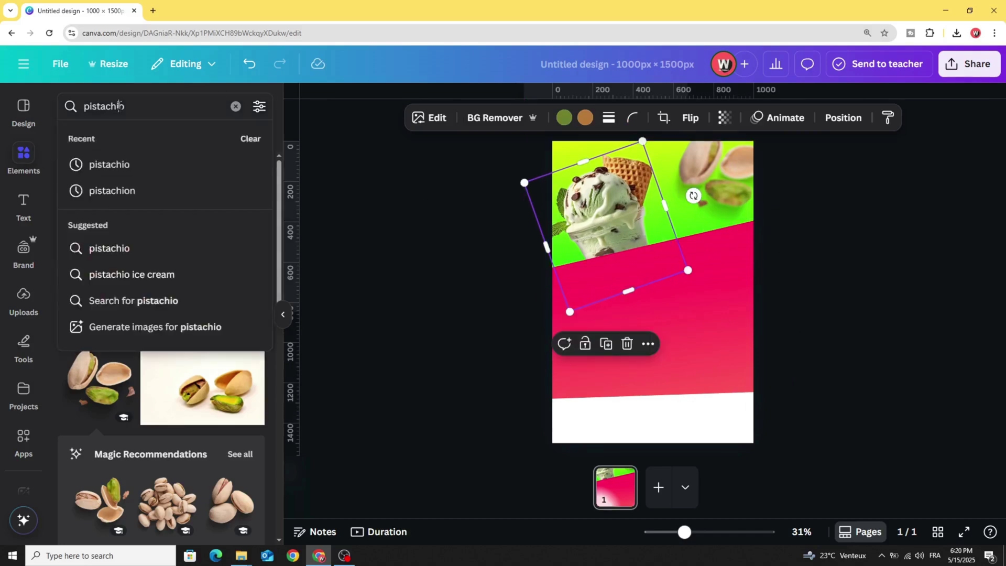
{"action": "double_click", "coordinate": [119, 105]}
{"action": "key", "text": "BackSpace"}
{"action": "type", "text": "shadow"}
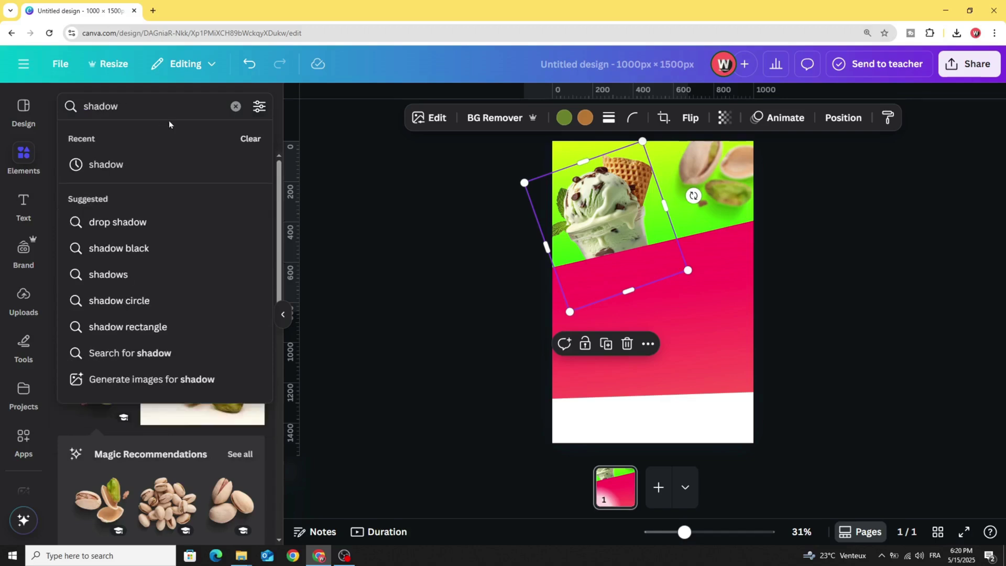
{"action": "key", "text": "Return"}
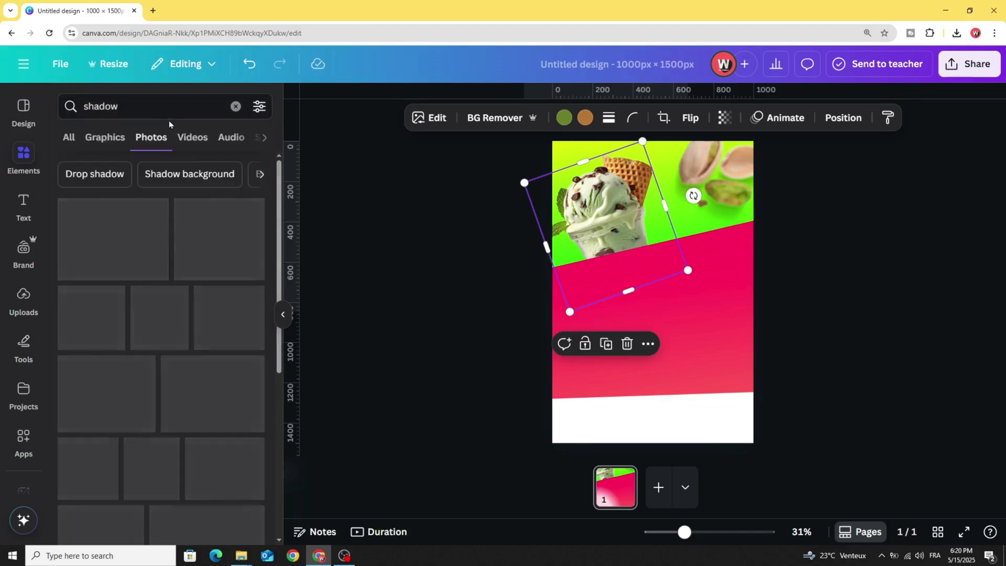
{"action": "left_click", "coordinate": [105, 137]}
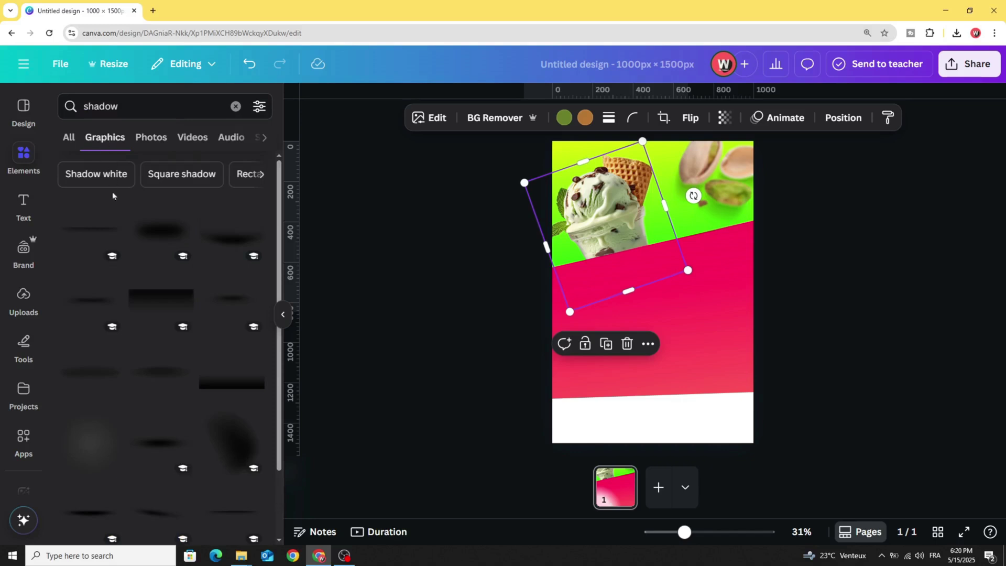
{"action": "left_click", "coordinate": [88, 236]}
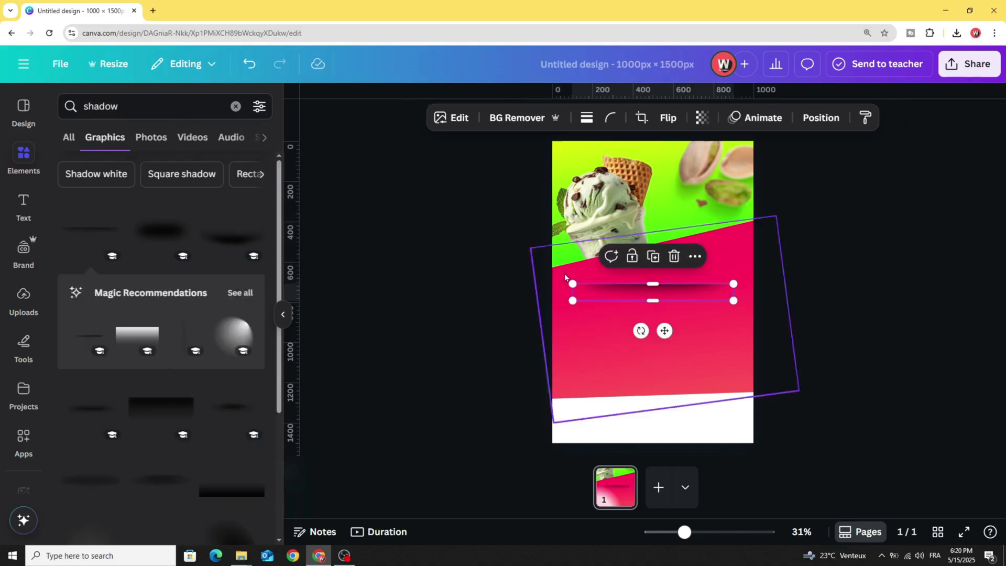
Step: Enlarge the shadow, flip it vertically, tilt it to -16° and stretch it along the green-pink seam
{"action": "left_click_drag", "start_coordinate": [732, 284], "coordinate": [759, 281]}
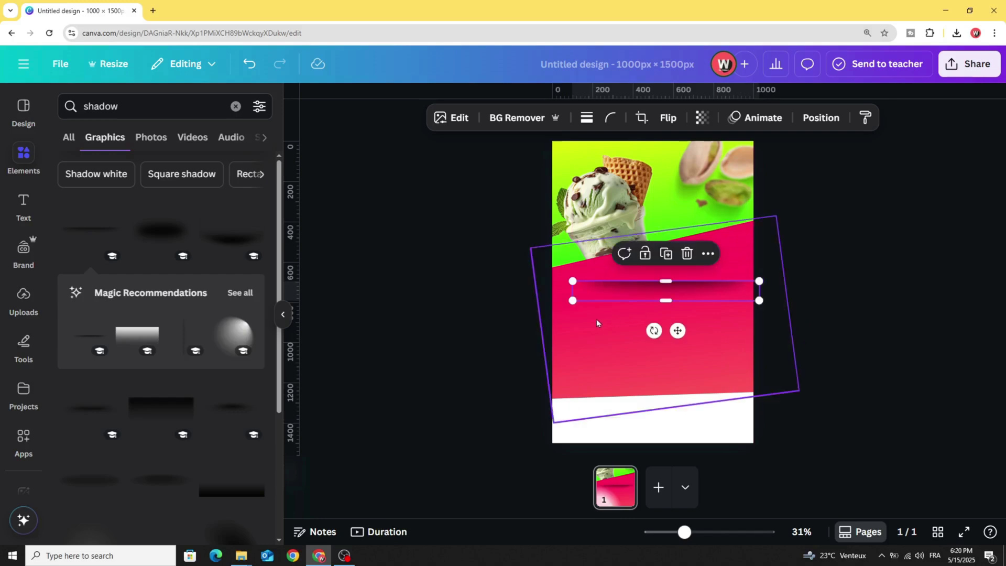
{"action": "left_click_drag", "start_coordinate": [572, 300], "coordinate": [538, 309]}
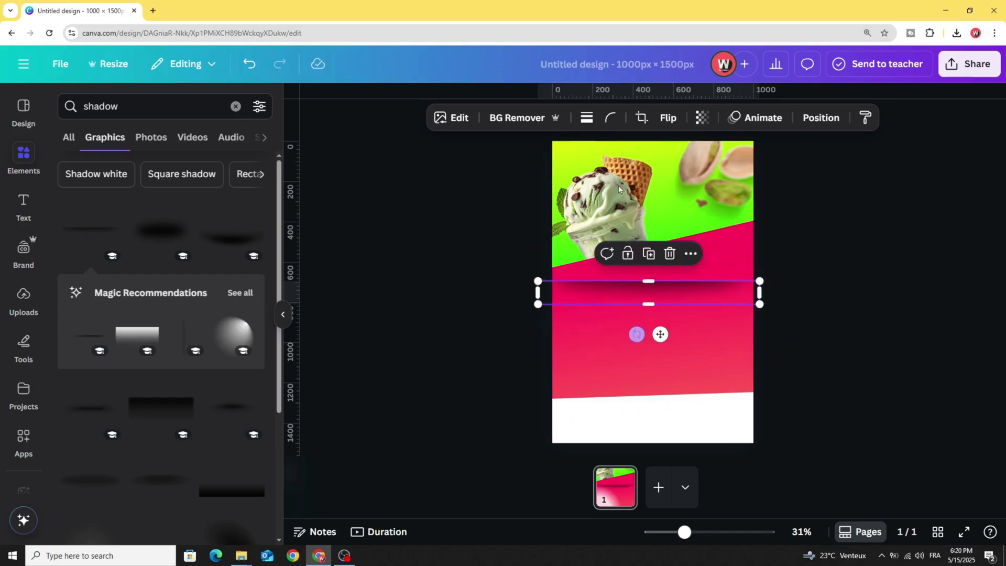
{"action": "left_click", "coordinate": [664, 121]}
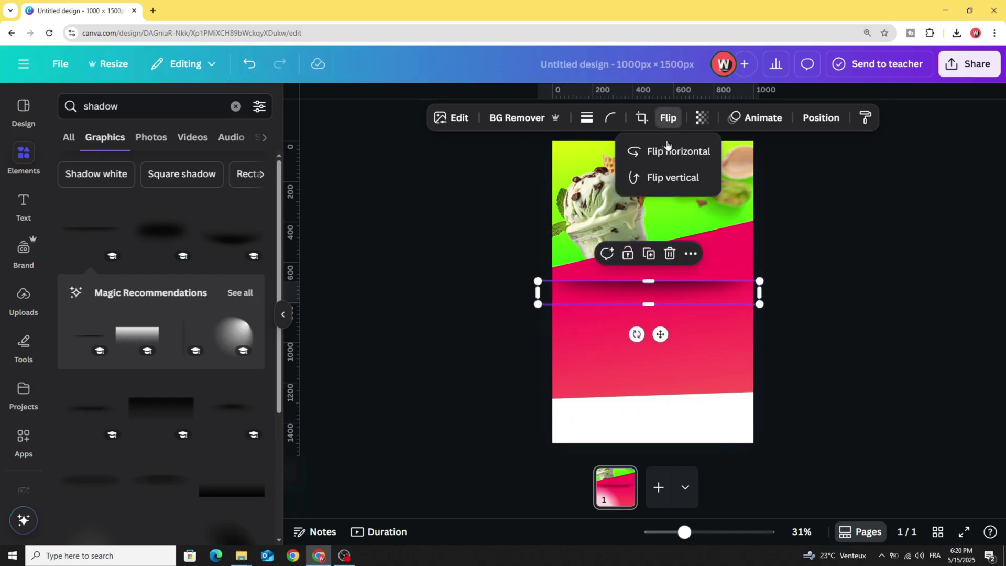
{"action": "left_click", "coordinate": [662, 177]}
{"action": "left_click_drag", "start_coordinate": [660, 334], "coordinate": [646, 278]}
{"action": "left_click_drag", "start_coordinate": [623, 232], "coordinate": [634, 232]}
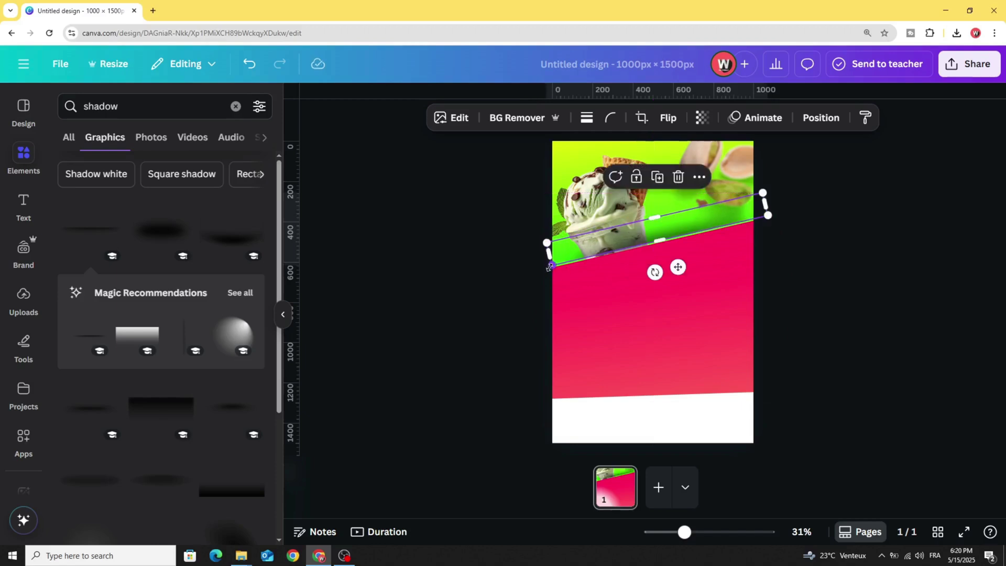
{"action": "left_click_drag", "start_coordinate": [549, 267], "coordinate": [533, 271]}
{"action": "left_click", "coordinate": [236, 107]}
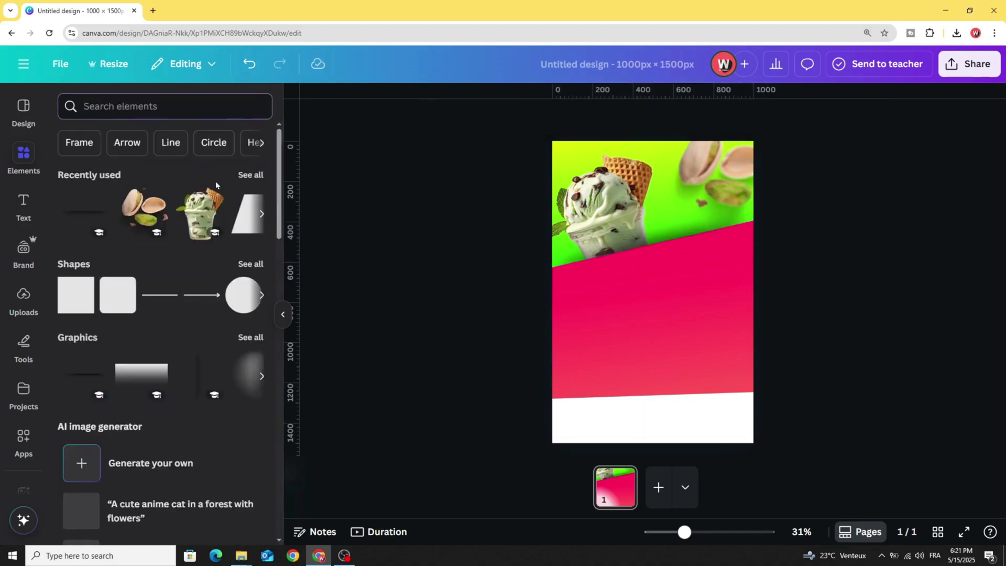
Step: Add the strawberry sundae from Recently used, shrunk and placed at the pink band's right edge
{"action": "left_click", "coordinate": [242, 178]}
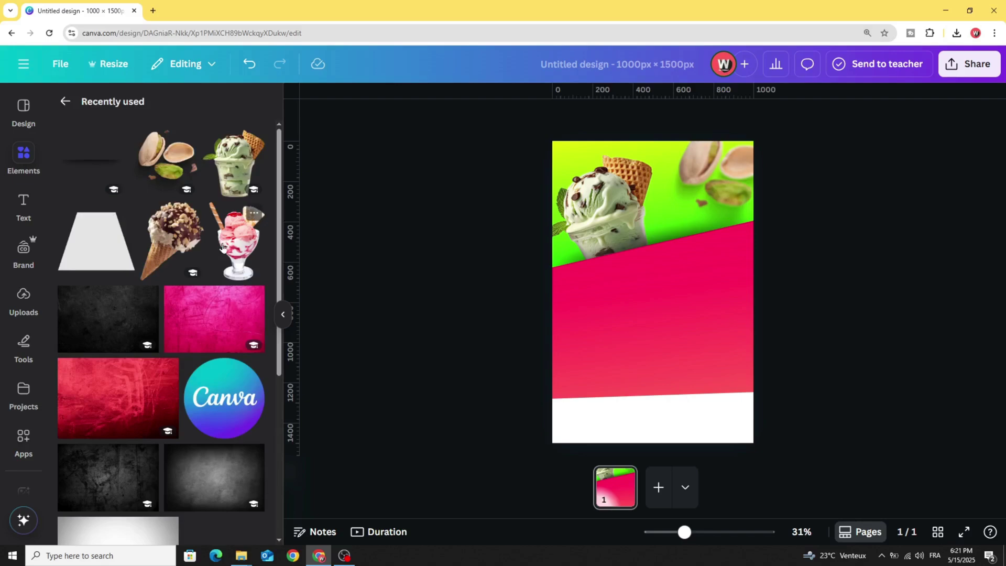
{"action": "left_click", "coordinate": [236, 247]}
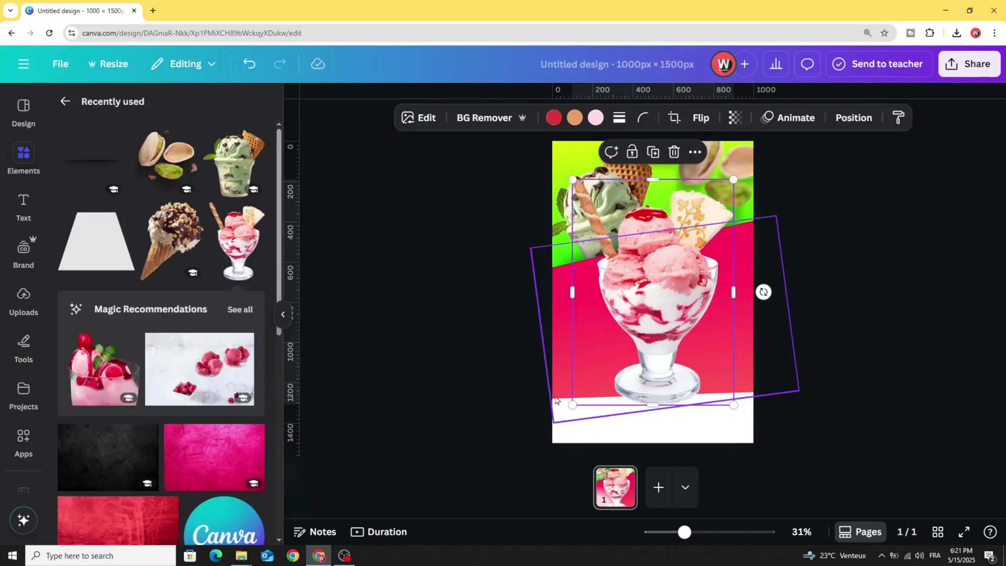
{"action": "left_click_drag", "start_coordinate": [573, 404], "coordinate": [623, 338]}
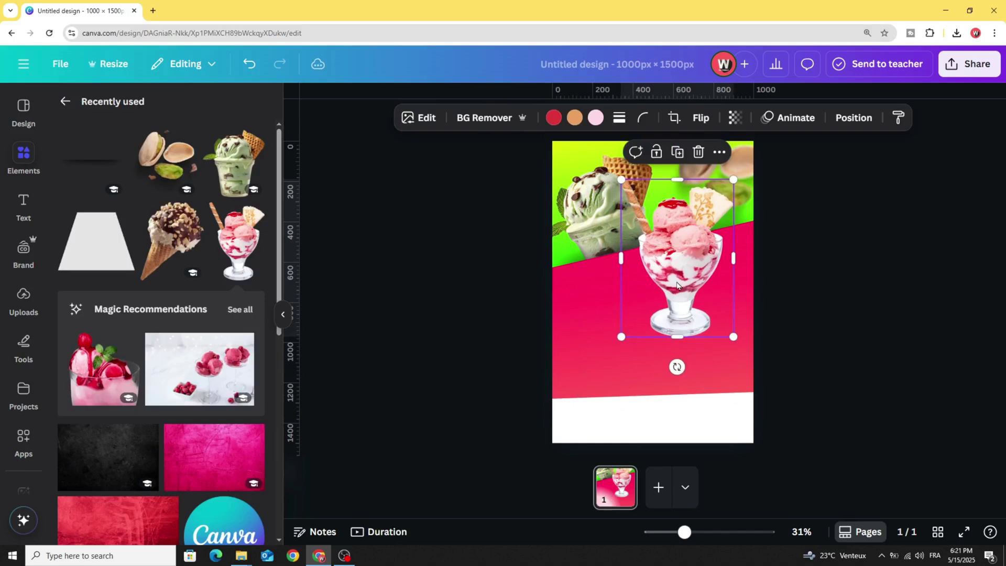
{"action": "left_click_drag", "start_coordinate": [681, 270], "coordinate": [726, 291]}
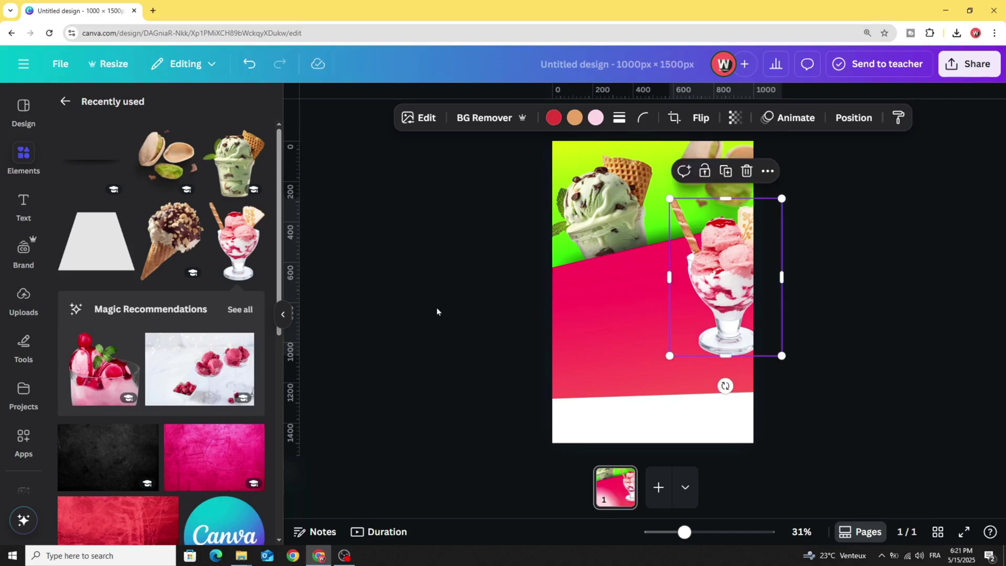
{"action": "left_click", "coordinate": [65, 100]}
{"action": "left_click", "coordinate": [110, 106]}
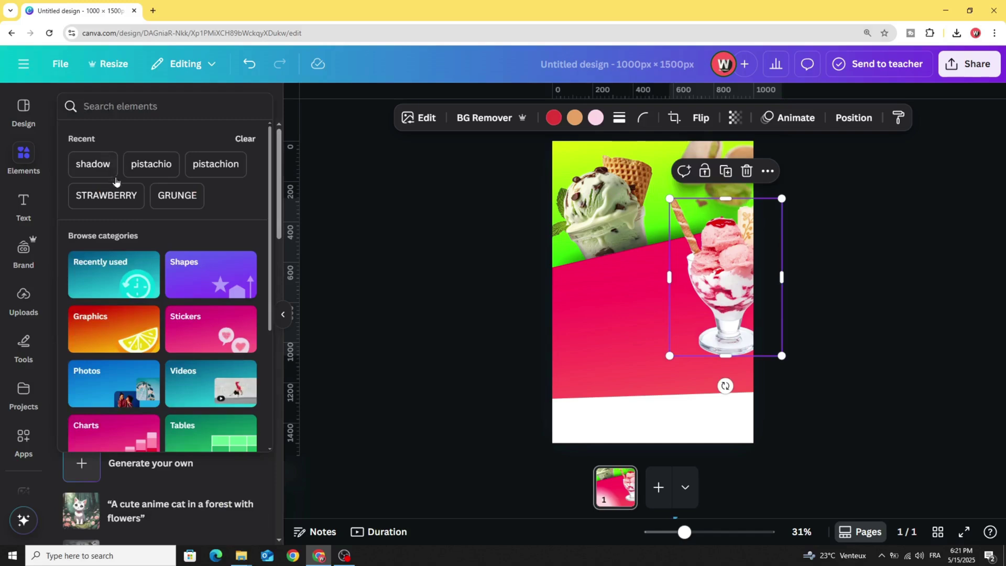
Step: Add a halved-strawberry photo from a STRAWBERRY photo search, shrunk and moved to the pink band's left edge
{"action": "left_click", "coordinate": [107, 195]}
{"action": "left_click", "coordinate": [145, 142]}
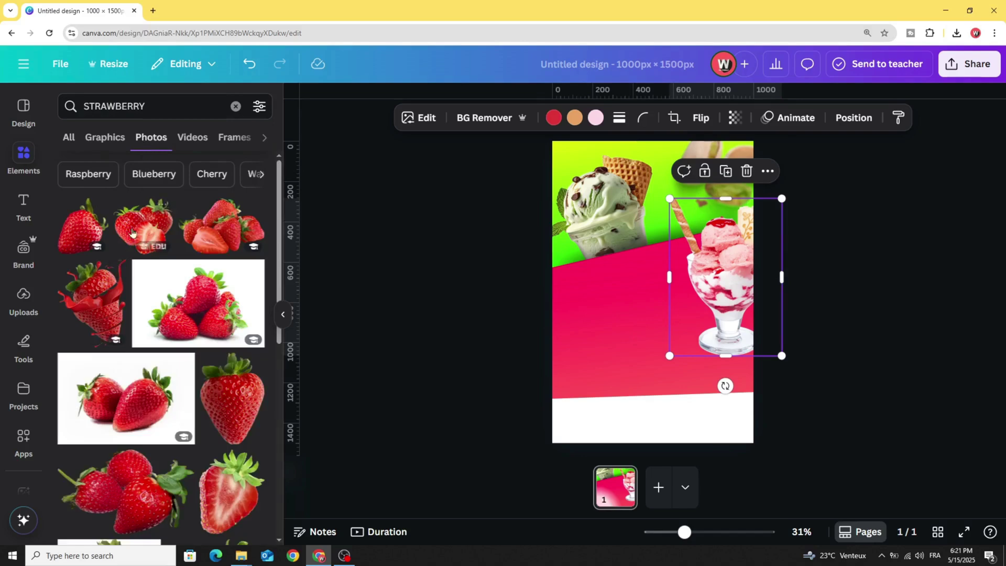
{"action": "left_click", "coordinate": [134, 229]}
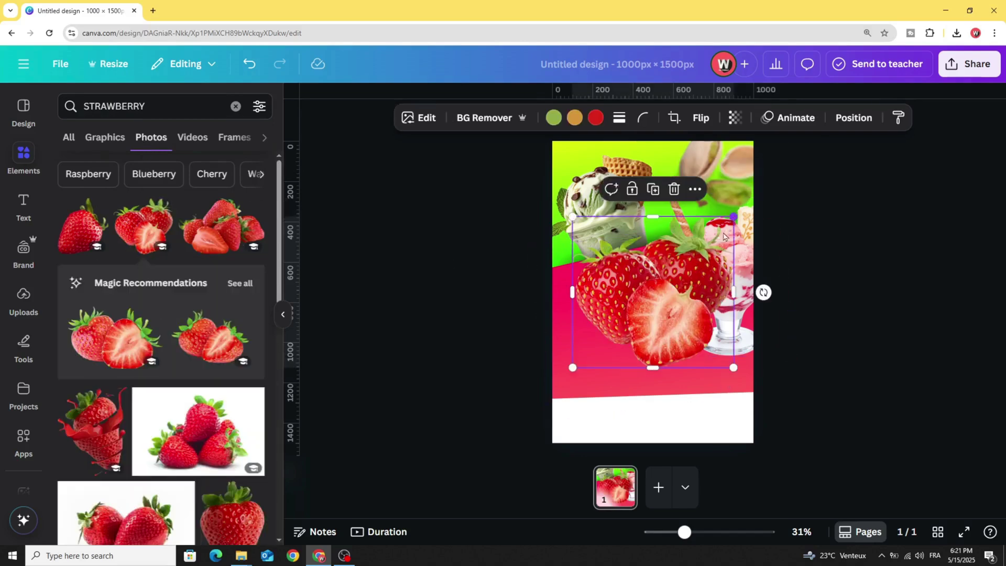
{"action": "left_click_drag", "start_coordinate": [733, 216], "coordinate": [675, 270]}
{"action": "left_click_drag", "start_coordinate": [625, 331], "coordinate": [594, 339]}
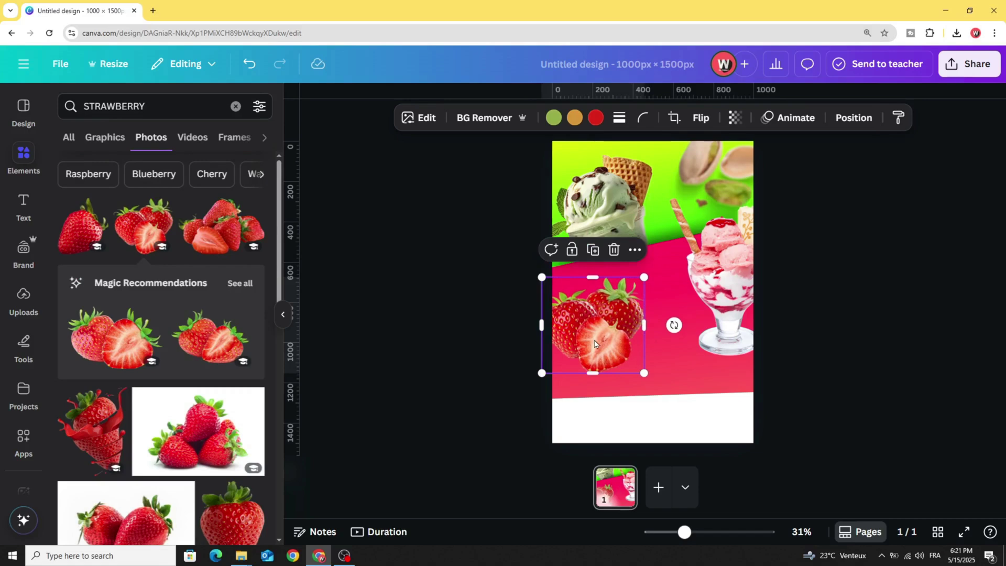
Step: Apply a whole-image Blur effect to the strawberry photo at intensity 65
{"action": "left_click", "coordinate": [425, 118]}
{"action": "scroll", "coordinate": [212, 374], "scroll_direction": "down", "scroll_amount": 3}
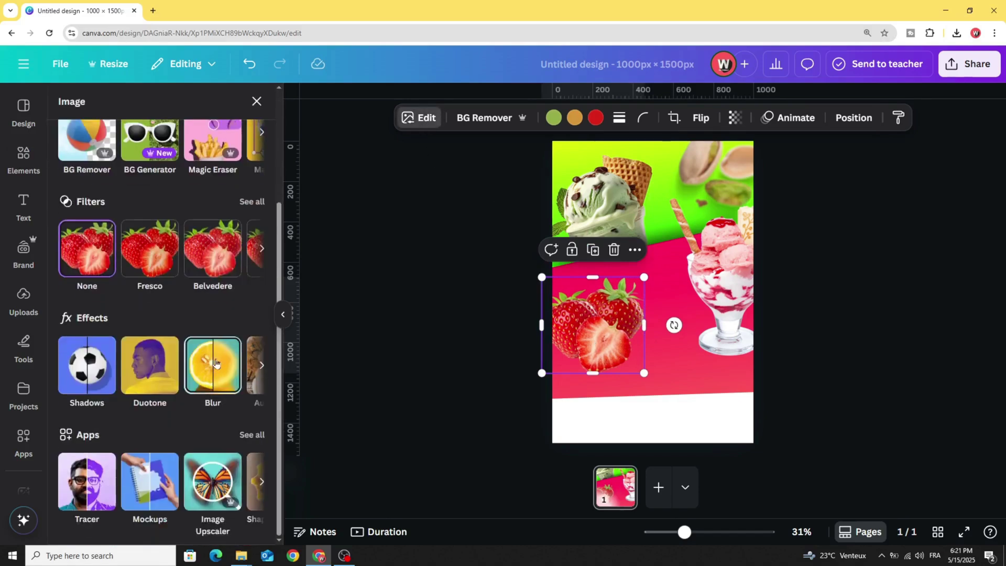
{"action": "left_click", "coordinate": [215, 362]}
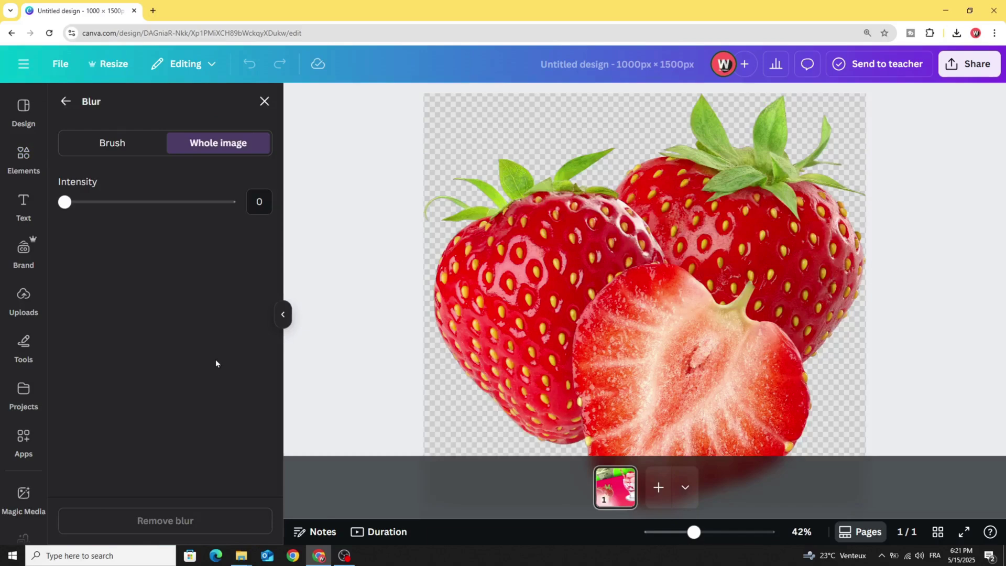
{"action": "left_click", "coordinate": [148, 204]}
{"action": "left_click_drag", "start_coordinate": [163, 204], "coordinate": [169, 203]}
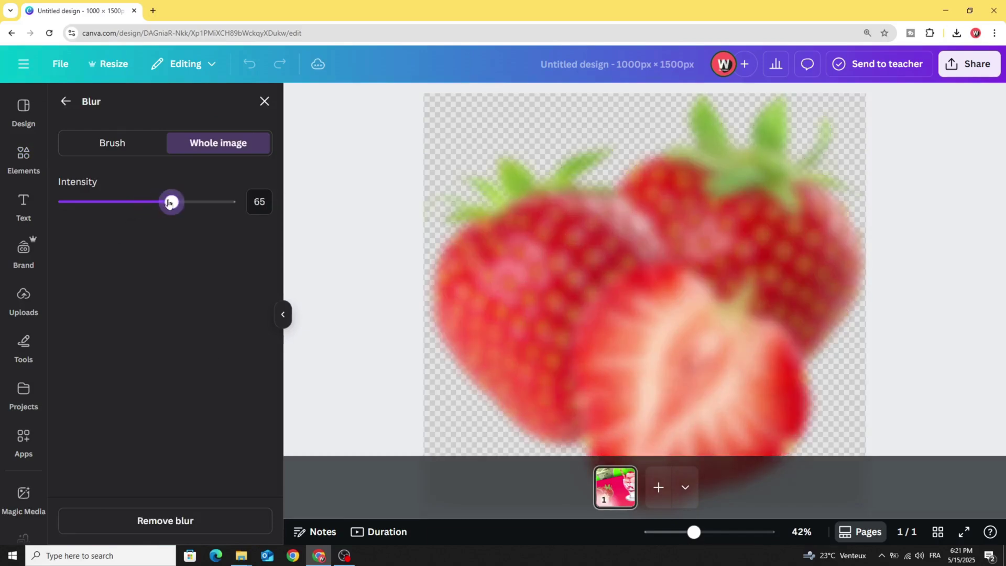
{"action": "left_click", "coordinate": [65, 102]}
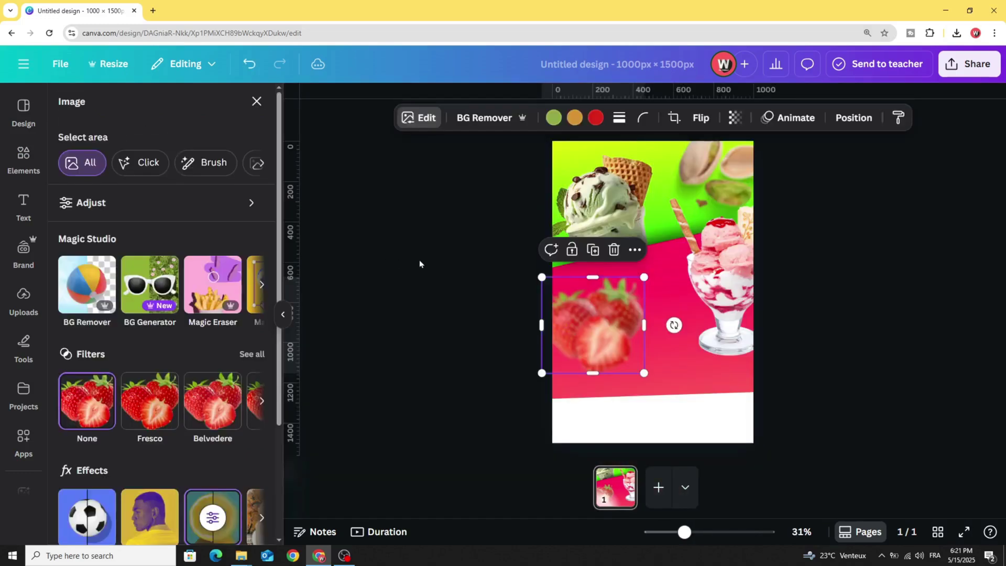
{"action": "left_click", "coordinate": [419, 264]}
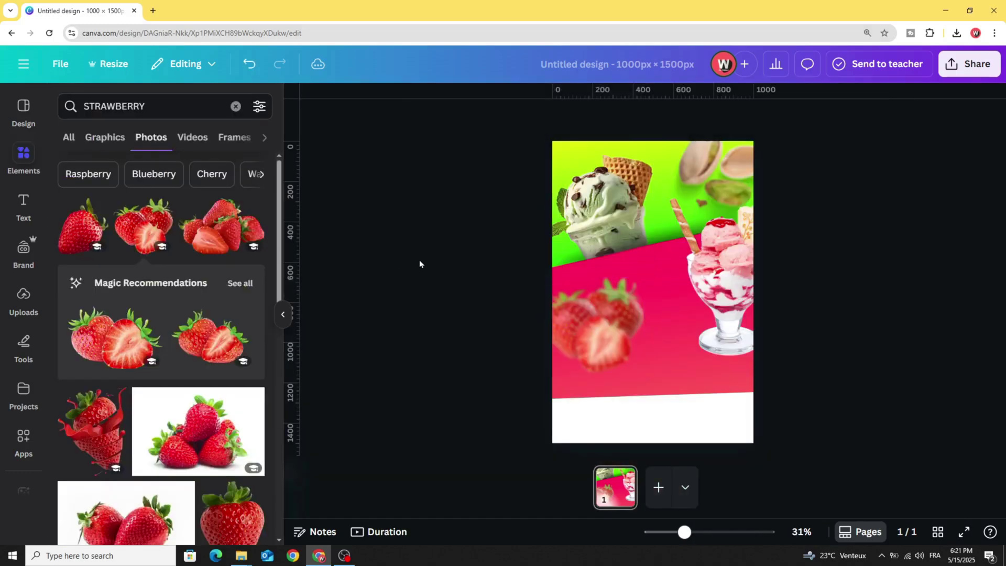
Step: Duplicate the pink slanted band, move the copy down and fill it with a white-grey gradient
{"action": "left_click", "coordinate": [670, 378]}
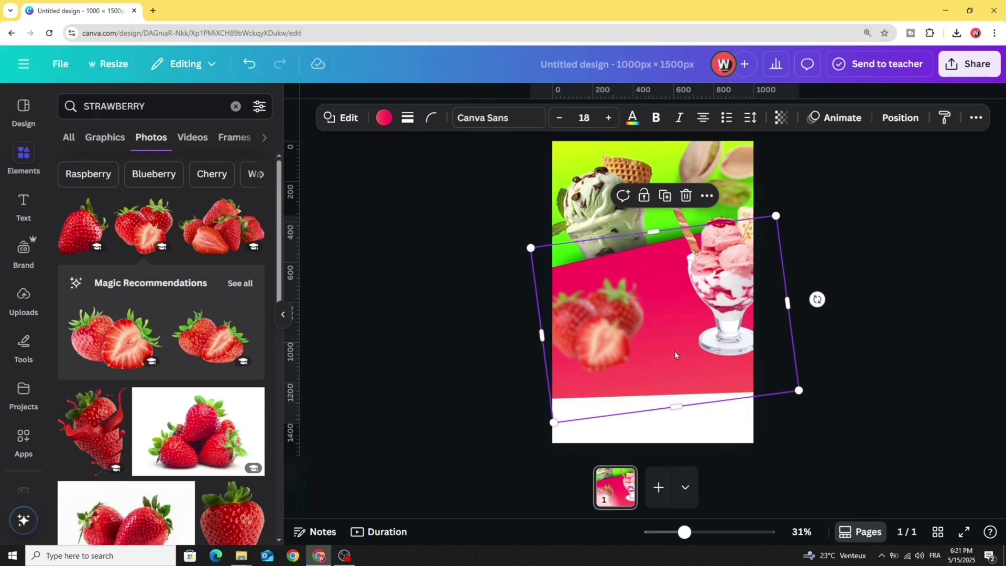
{"action": "left_click", "coordinate": [666, 197]}
{"action": "left_click_drag", "start_coordinate": [669, 291], "coordinate": [676, 359]}
{"action": "left_click", "coordinate": [385, 121]}
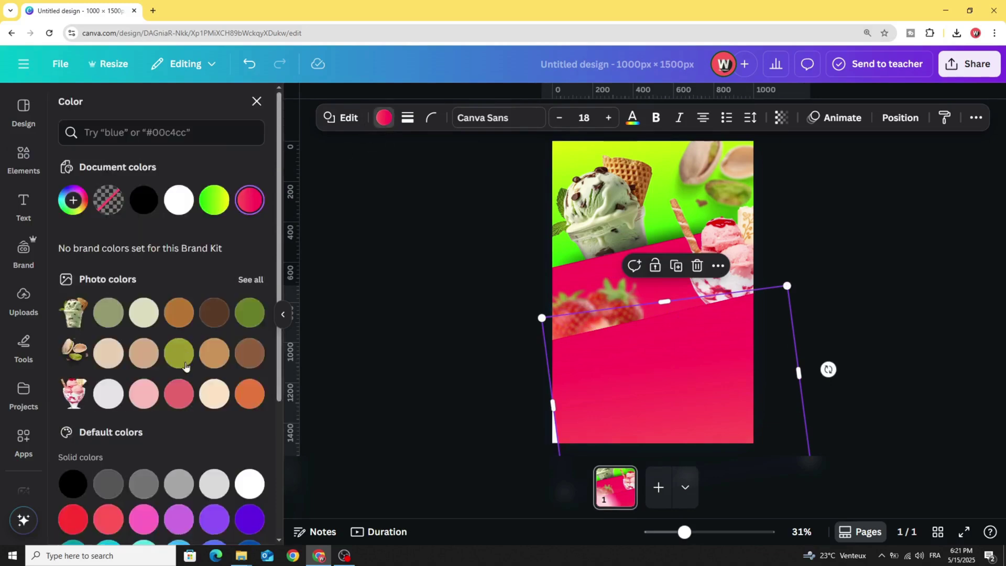
{"action": "scroll", "coordinate": [157, 393], "scroll_direction": "down", "scroll_amount": 3}
{"action": "left_click", "coordinate": [177, 450]}
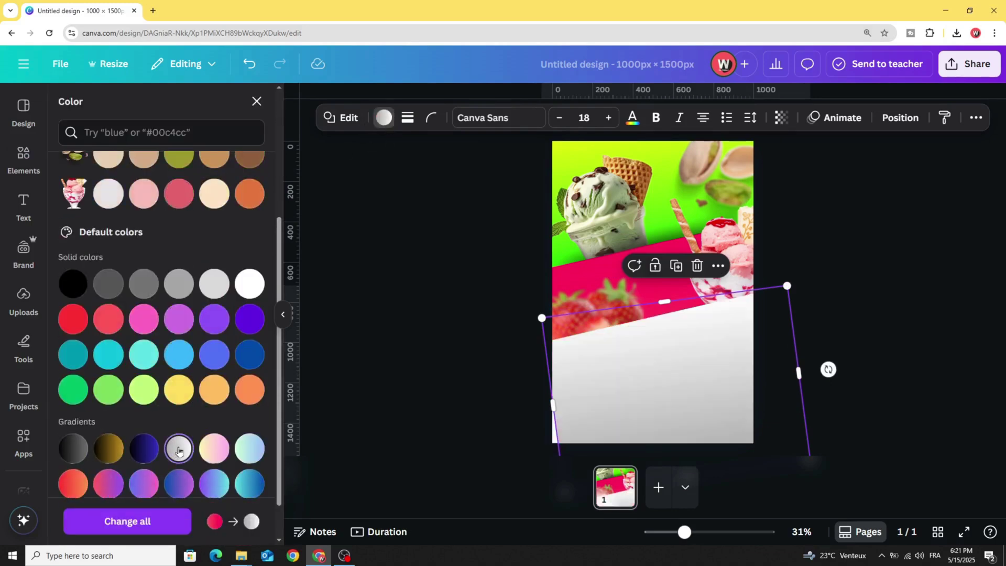
Step: Rotate the gradient band to a new slant and position it at the page bottom
{"action": "left_click", "coordinate": [497, 352]}
{"action": "left_click", "coordinate": [680, 370]}
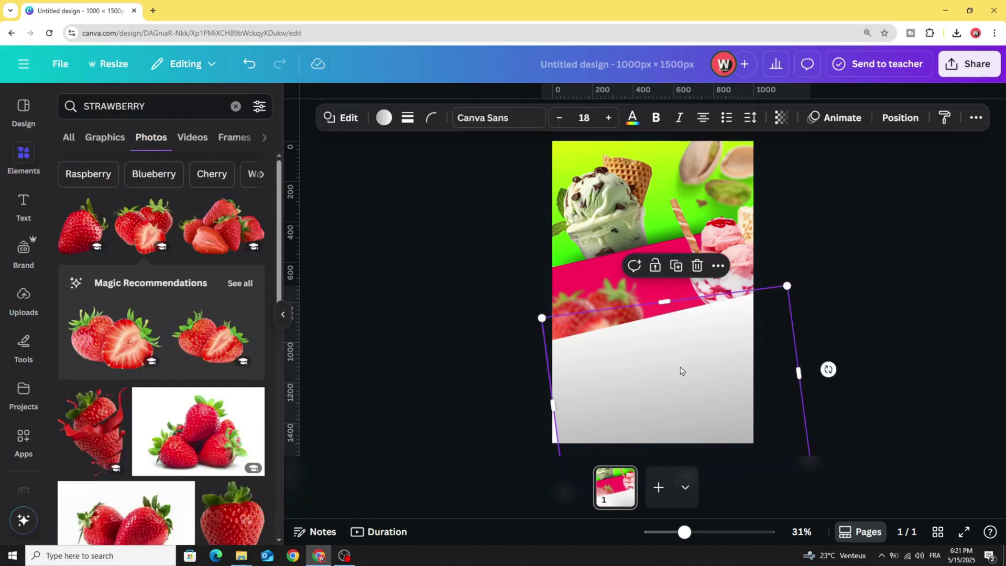
{"action": "left_click_drag", "start_coordinate": [674, 378], "coordinate": [663, 391]}
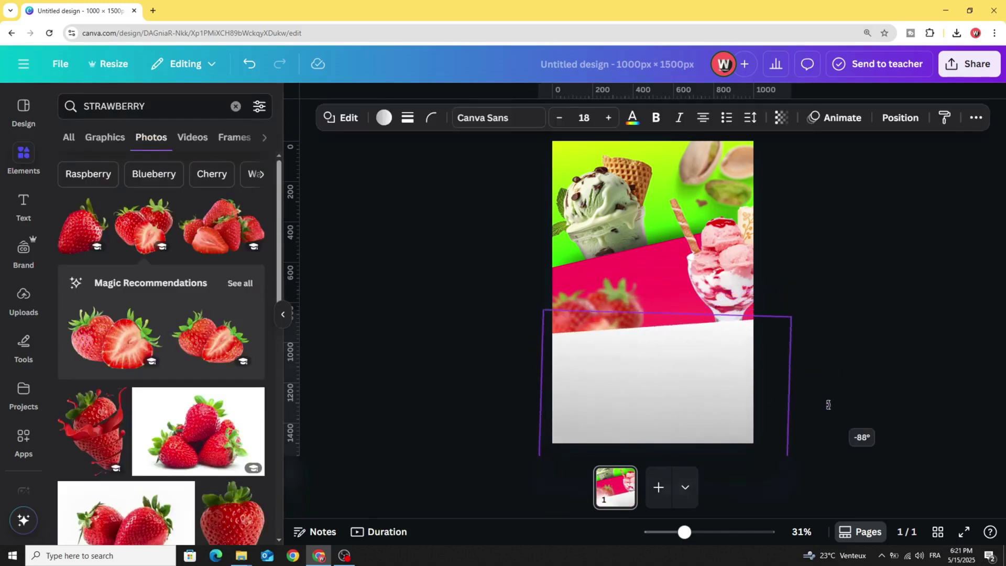
{"action": "left_click_drag", "start_coordinate": [827, 404], "coordinate": [829, 419]}
{"action": "mouse_move", "coordinate": [729, 377]}
{"action": "left_mouse_down"}
{"action": "mouse_move", "coordinate": [714, 426]}
{"action": "mouse_move", "coordinate": [718, 393]}
{"action": "left_mouse_up"}
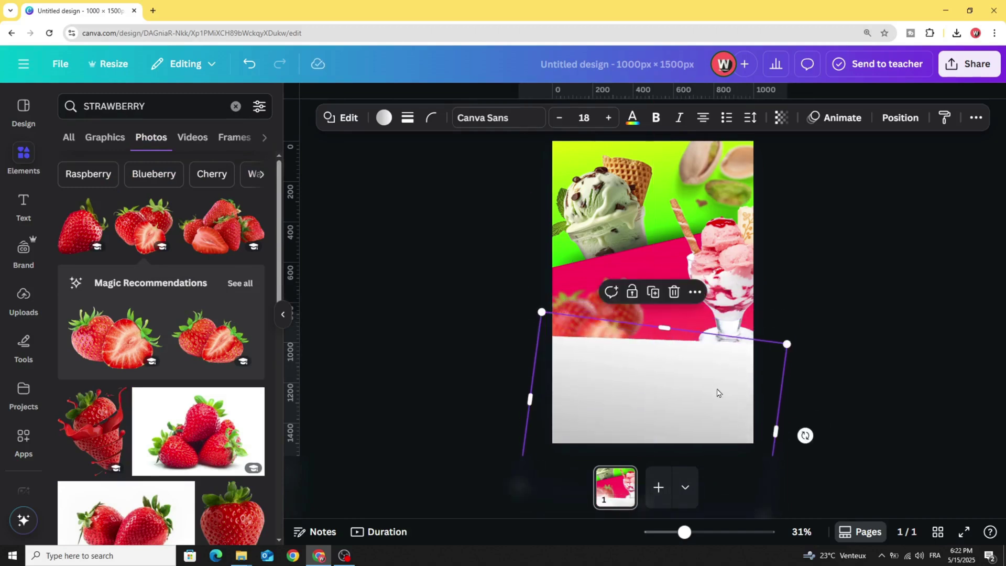
{"action": "left_click", "coordinate": [470, 333]}
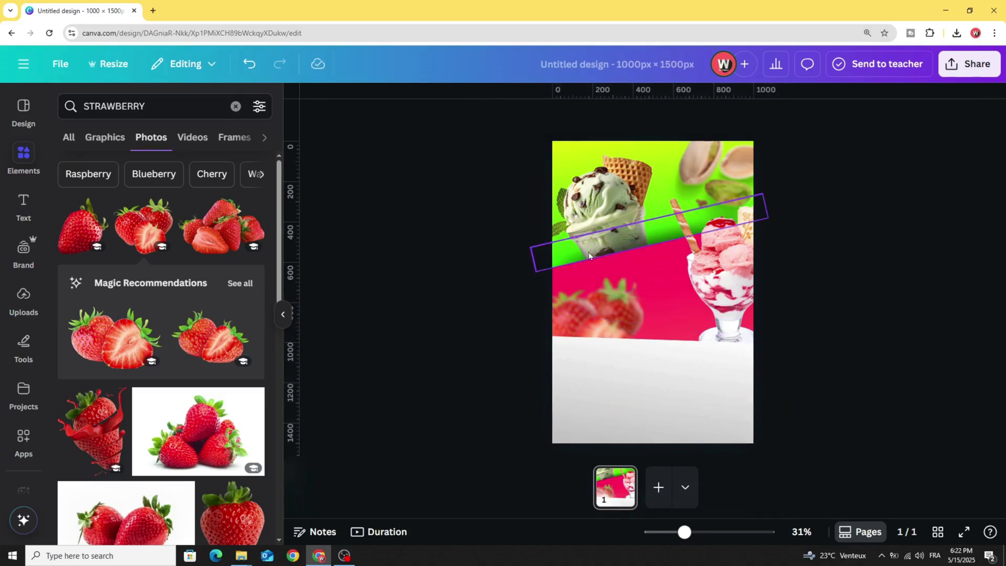
Step: Duplicate the thin shadow strip, rotate it to about -177° and align it along the white band's top edge
{"action": "left_click", "coordinate": [603, 250]}
{"action": "left_click", "coordinate": [649, 179]}
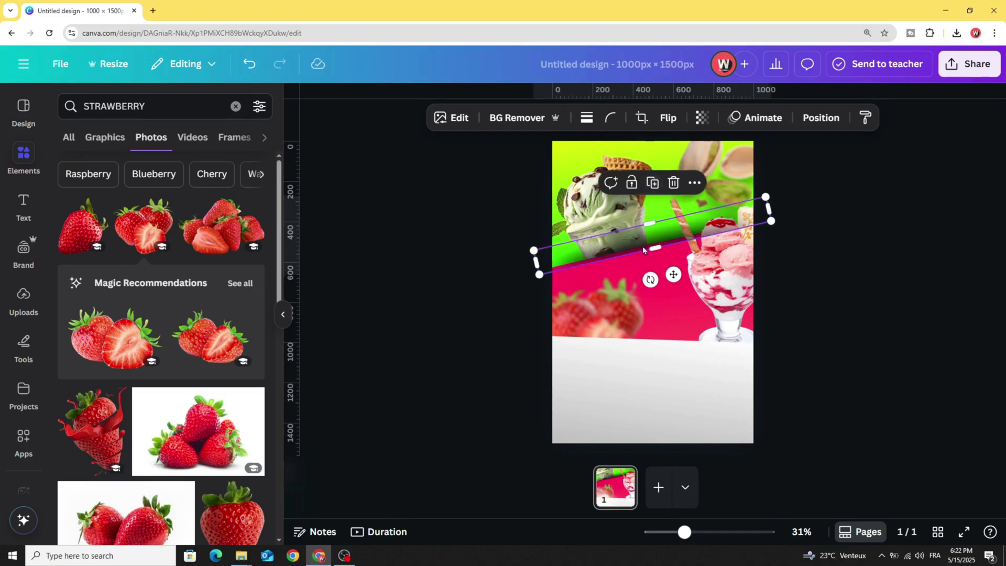
{"action": "left_click_drag", "start_coordinate": [666, 248], "coordinate": [663, 369]}
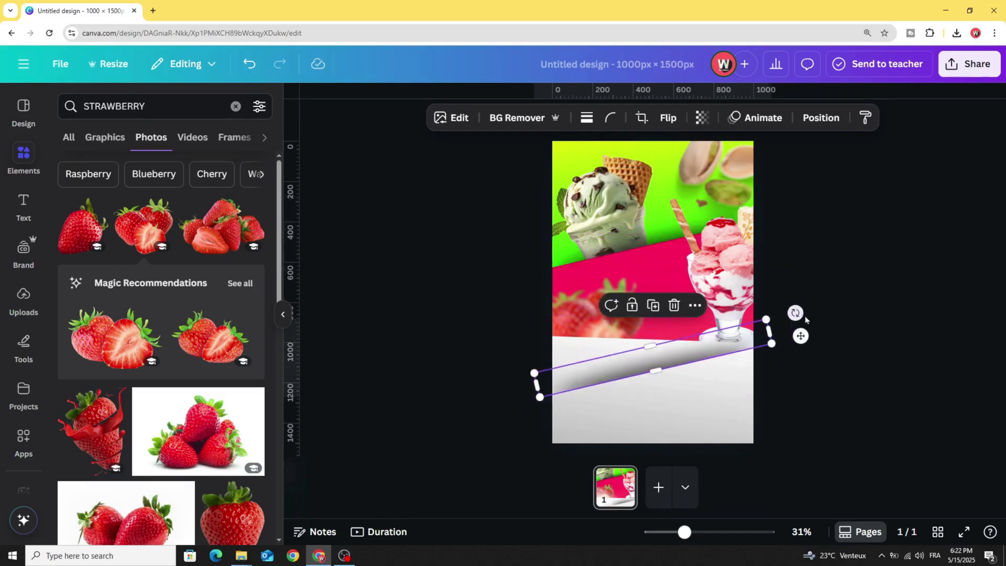
{"action": "left_click_drag", "start_coordinate": [795, 312], "coordinate": [504, 365]}
{"action": "left_click_drag", "start_coordinate": [602, 359], "coordinate": [602, 351]}
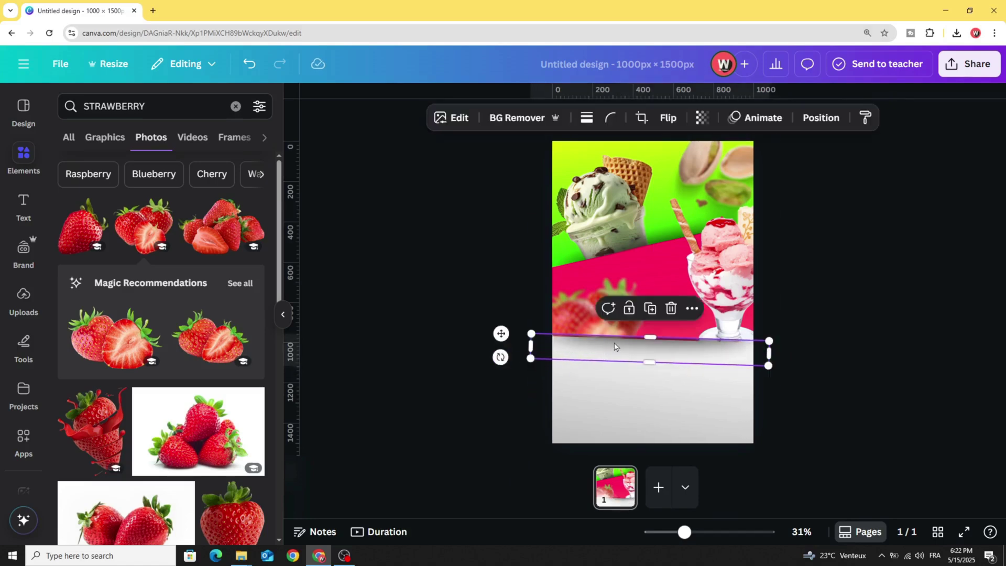
{"action": "left_click", "coordinate": [589, 352]}
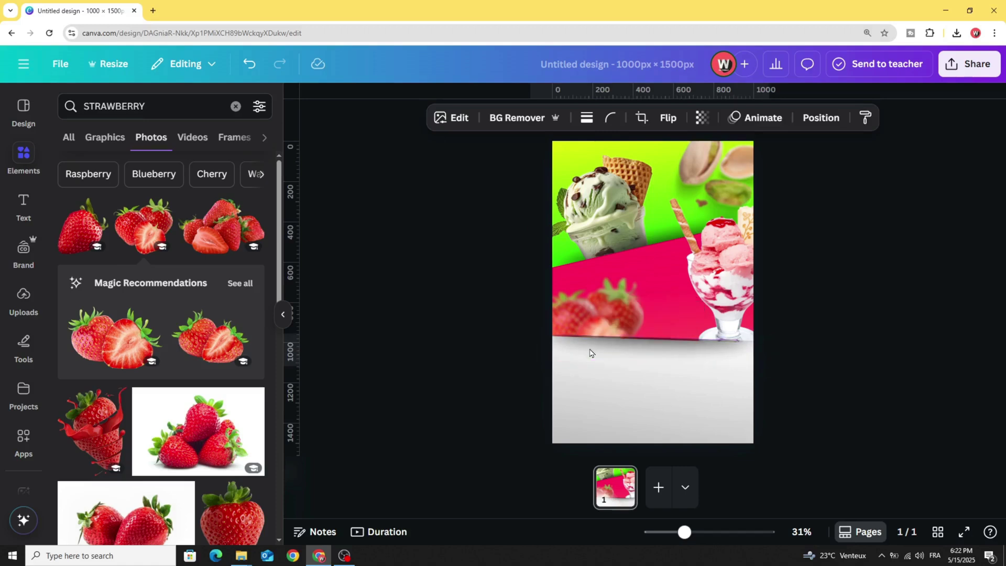
{"action": "left_click", "coordinate": [475, 334]}
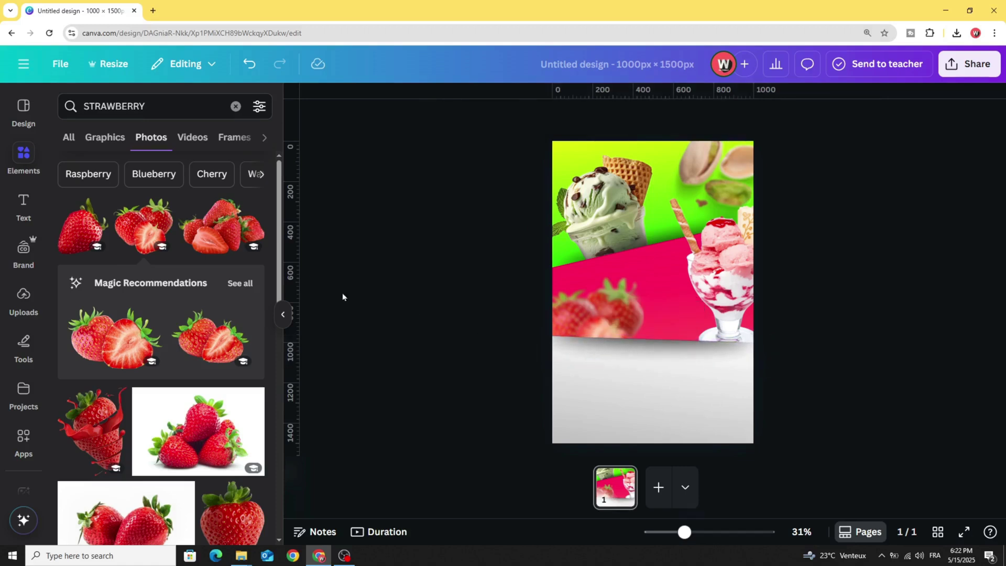
Step: Add the chocolate-nut cone from recently used elements, tilted slightly and resized at the poster's bottom
{"action": "left_click", "coordinate": [236, 106]}
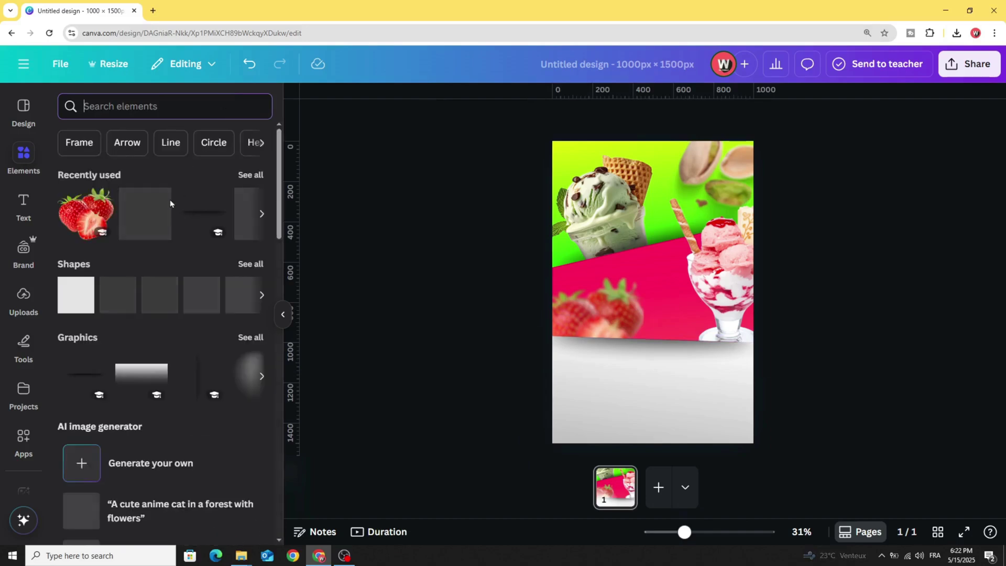
{"action": "left_click", "coordinate": [250, 175]}
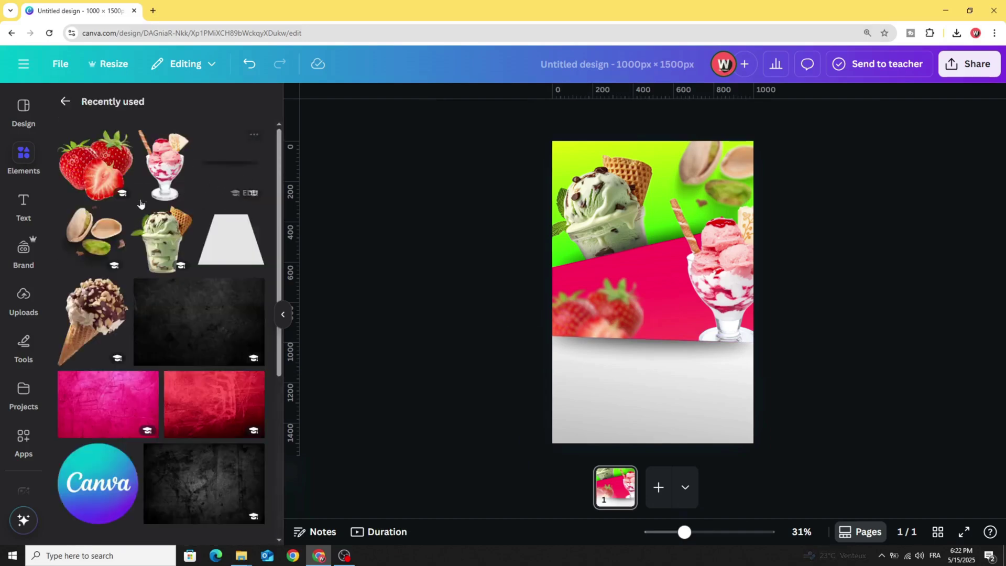
{"action": "left_click", "coordinate": [91, 309]}
{"action": "left_click_drag", "start_coordinate": [609, 300], "coordinate": [621, 411]}
{"action": "left_click_drag", "start_coordinate": [775, 403], "coordinate": [773, 382]}
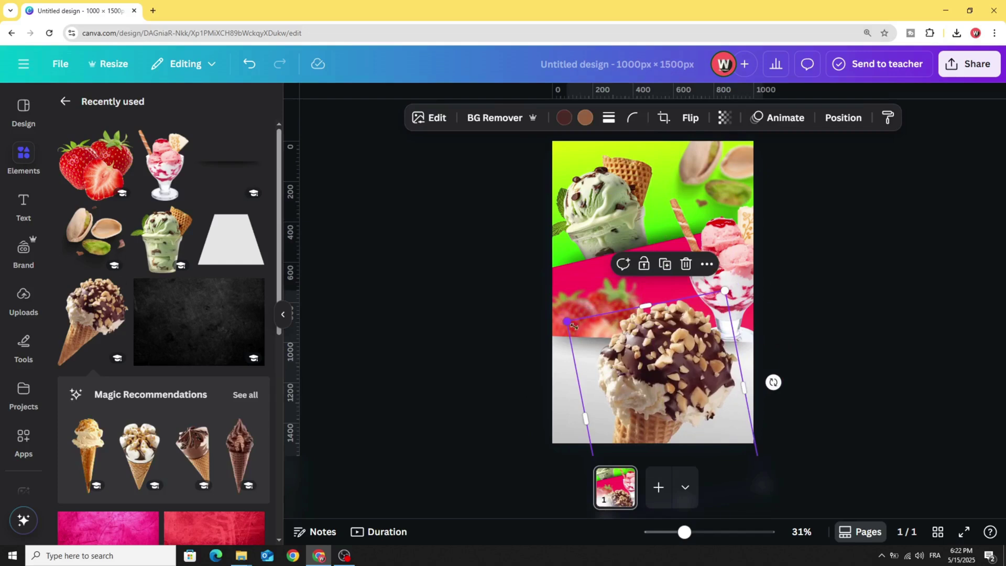
{"action": "left_click_drag", "start_coordinate": [573, 326], "coordinate": [602, 352]}
{"action": "left_click_drag", "start_coordinate": [681, 395], "coordinate": [656, 382]}
{"action": "left_click", "coordinate": [487, 375]}
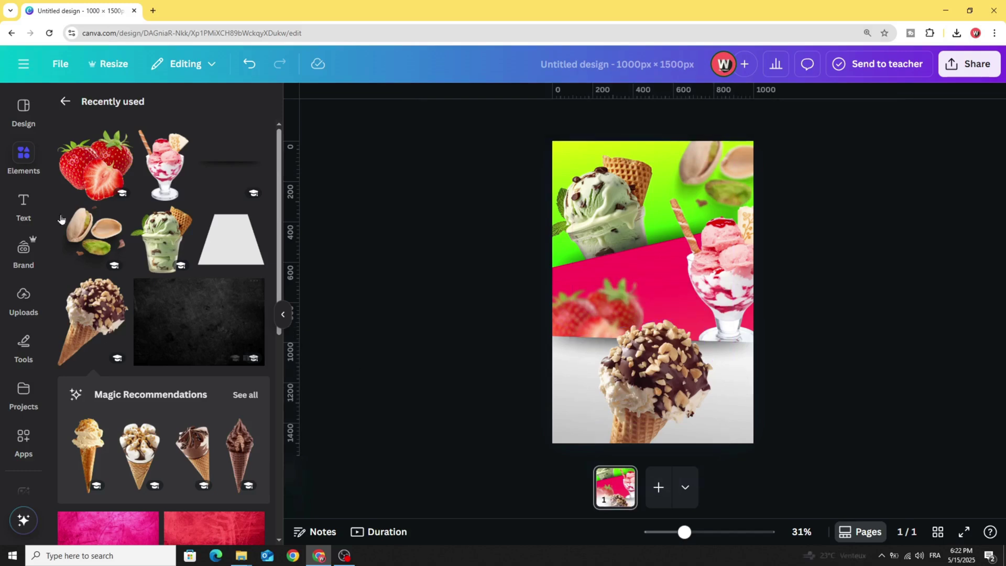
{"action": "left_click", "coordinate": [66, 102]}
{"action": "left_click", "coordinate": [128, 107]}
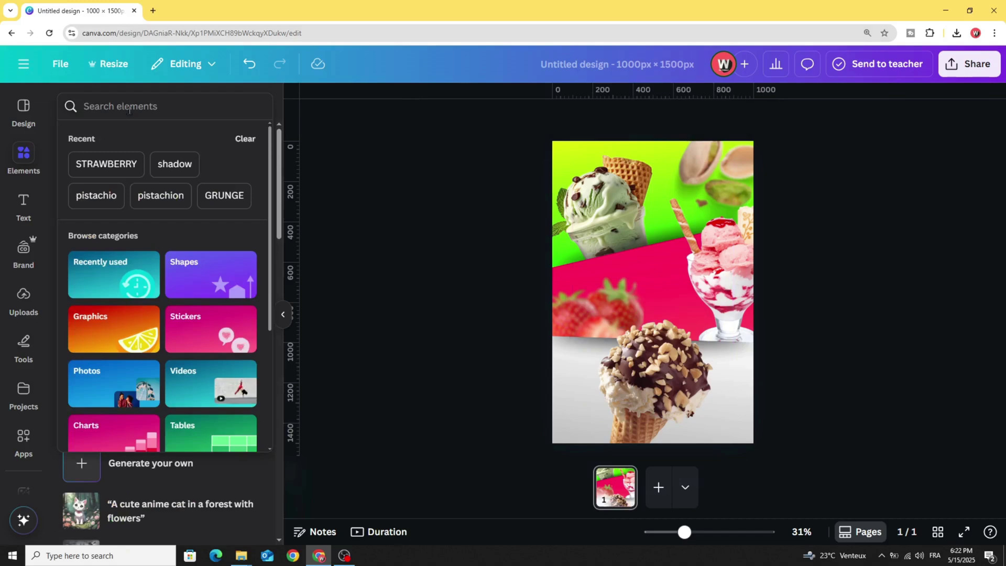
Step: Add a chocolate pieces photo from a 'cho' search, shrunk into the bottom-right corner
{"action": "type", "text": "cho"}
{"action": "left_click", "coordinate": [137, 158]}
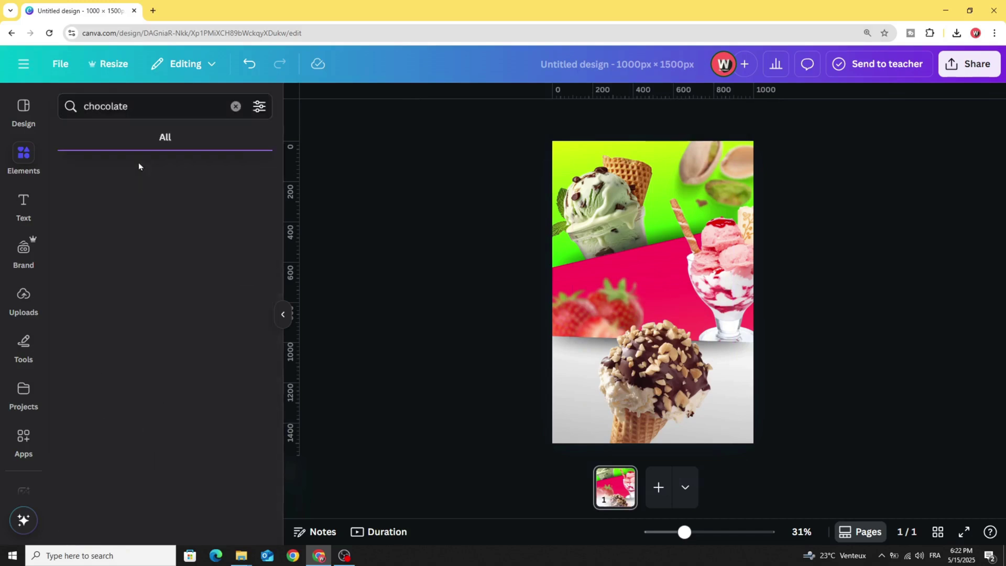
{"action": "left_click", "coordinate": [148, 149]}
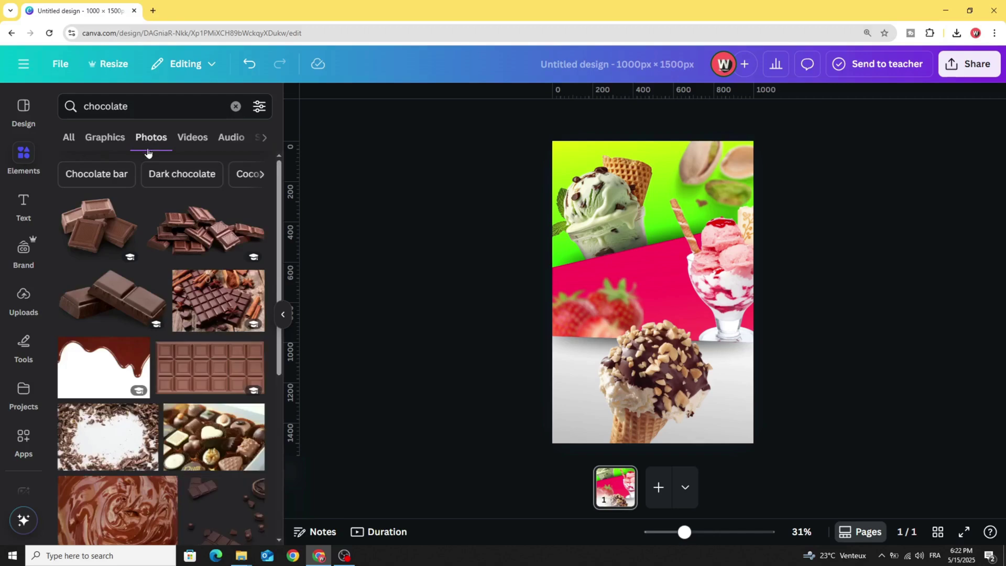
{"action": "left_click", "coordinate": [157, 244]}
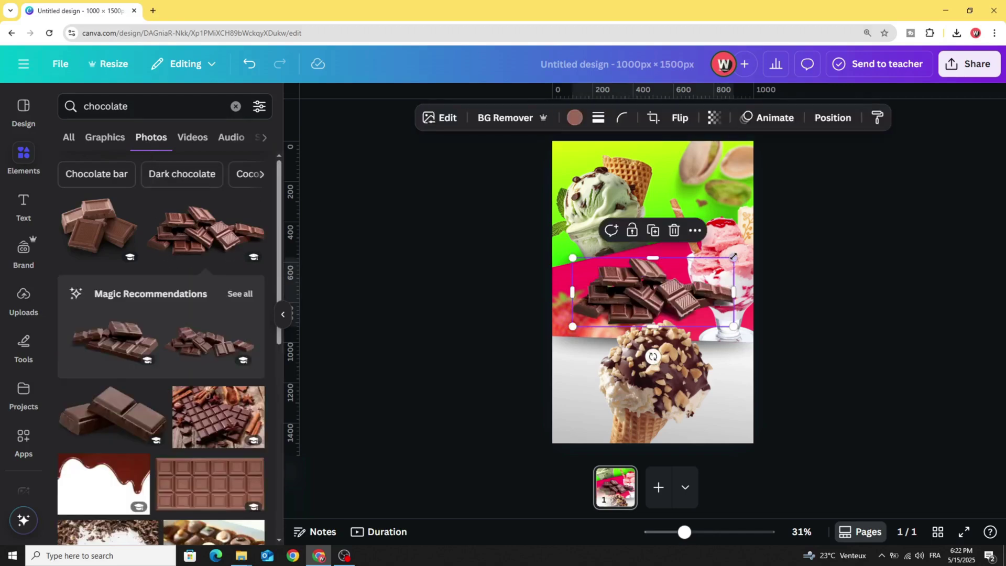
{"action": "left_click_drag", "start_coordinate": [732, 256], "coordinate": [798, 404]}
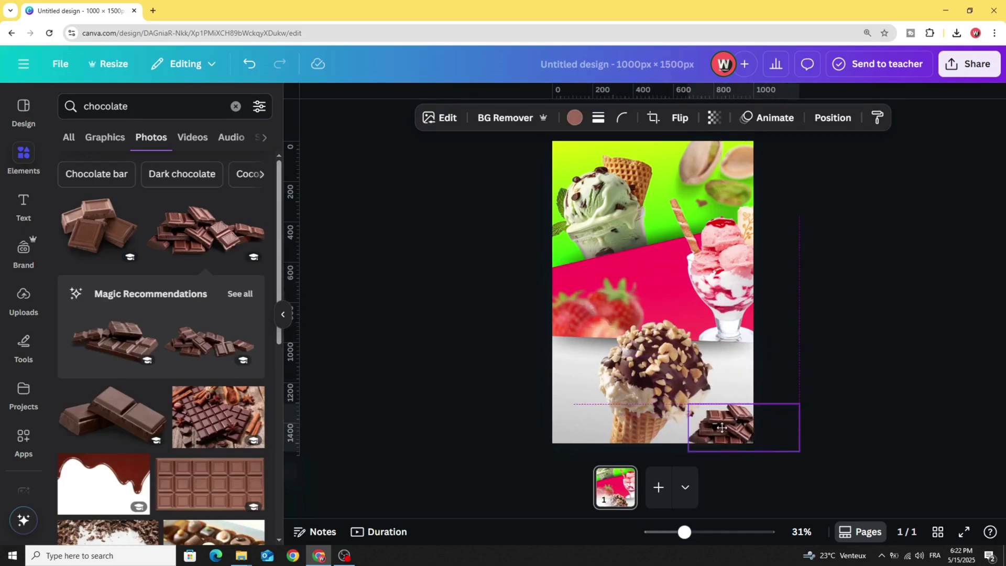
Step: Apply a Blur effect to the chocolate photo
{"action": "left_click", "coordinate": [440, 123]}
{"action": "scroll", "coordinate": [232, 331], "scroll_direction": "down", "scroll_amount": 3}
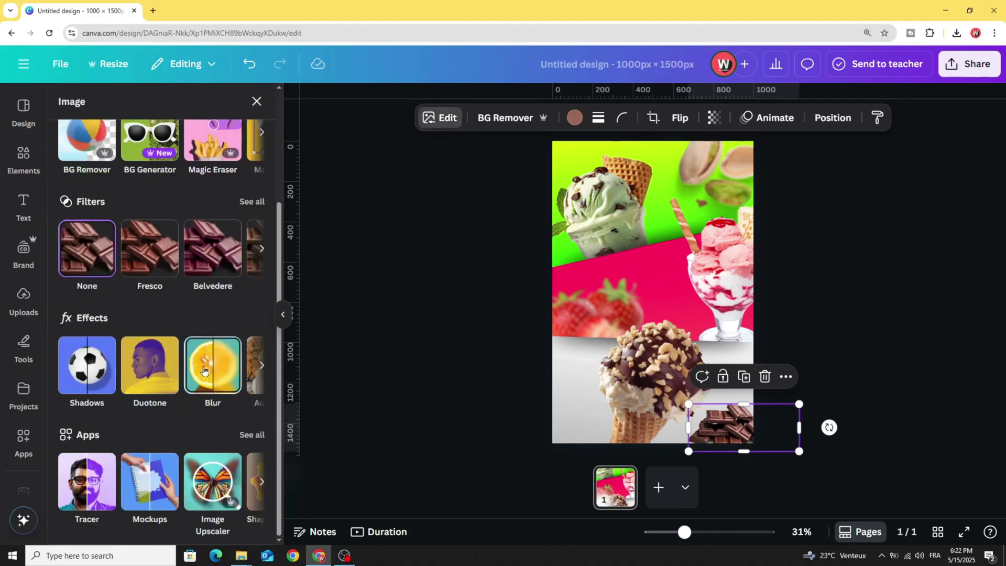
{"action": "left_click", "coordinate": [209, 366]}
{"action": "left_click_drag", "start_coordinate": [121, 202], "coordinate": [150, 203]}
{"action": "left_click", "coordinate": [67, 102]}
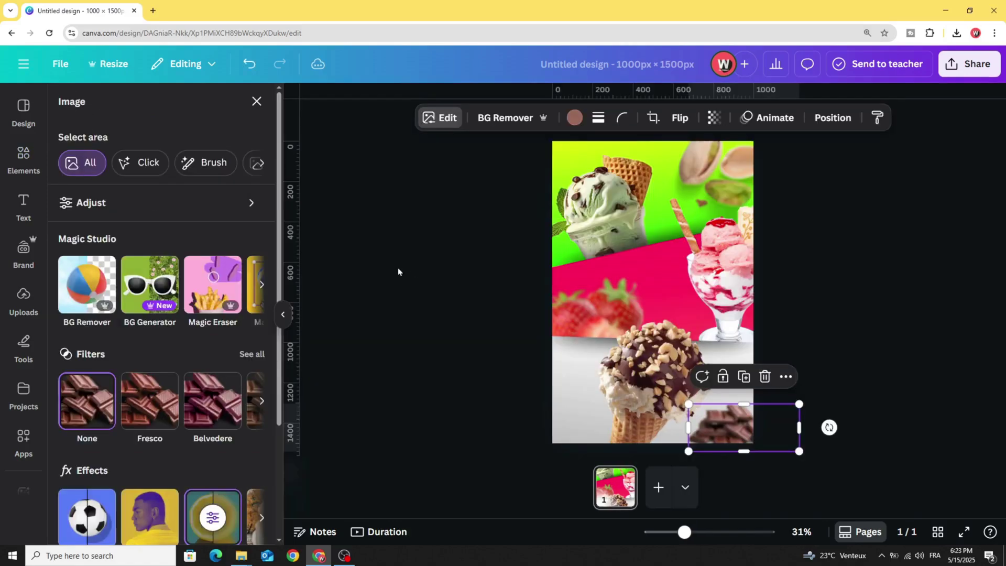
{"action": "left_click", "coordinate": [425, 299]}
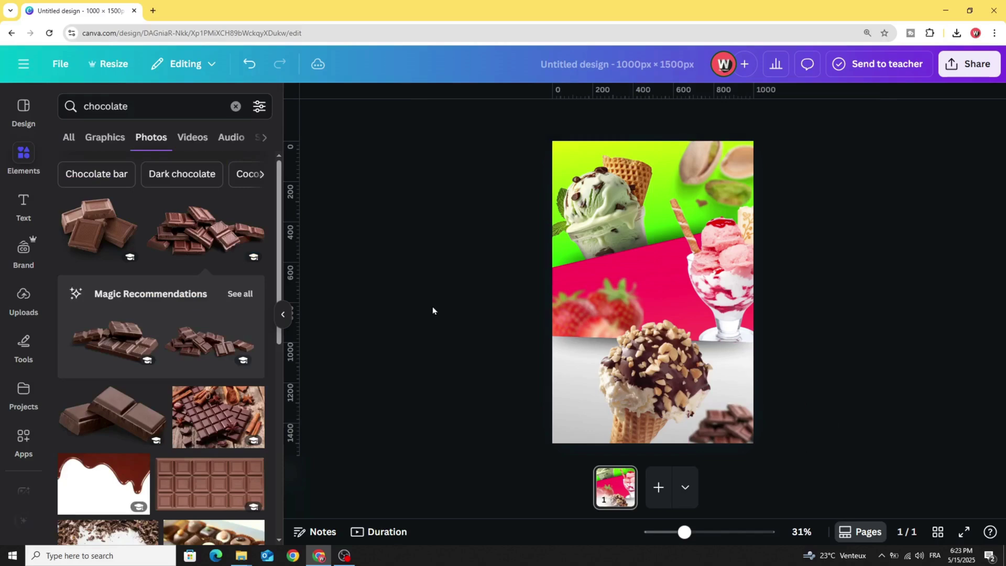
Step: Add a heading text box reading 'NEW' to the poster
{"action": "left_click", "coordinate": [23, 206]}
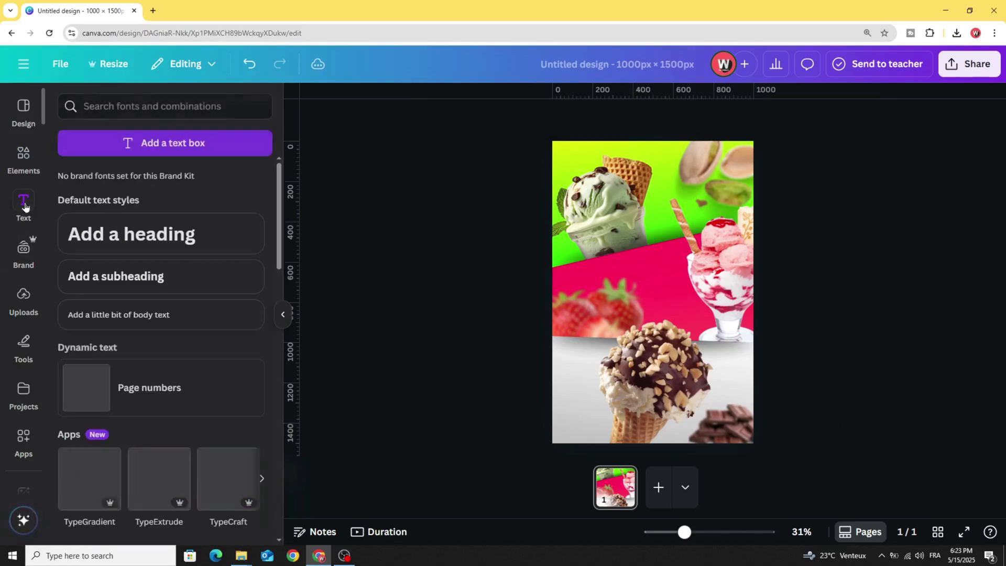
{"action": "left_click", "coordinate": [131, 235]}
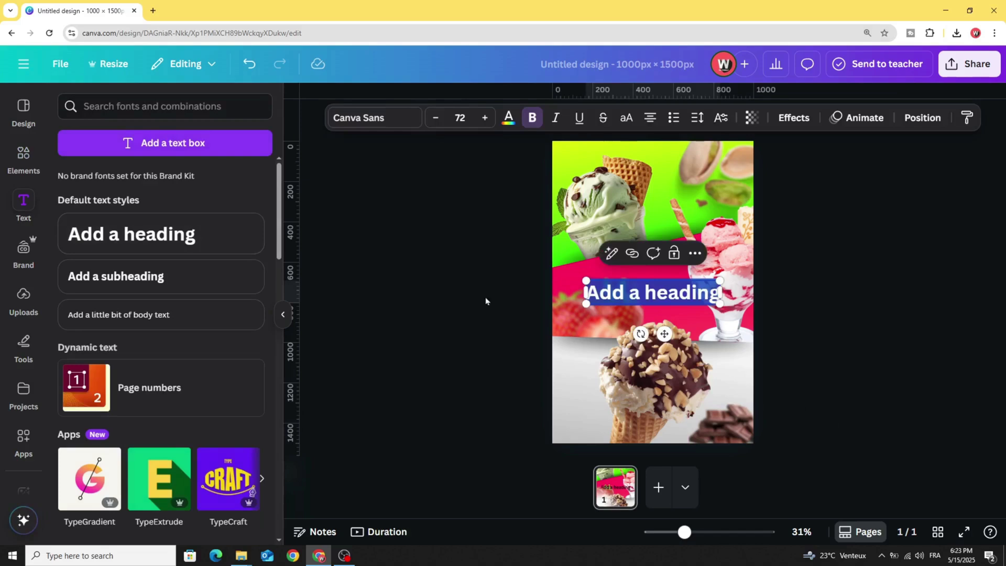
{"action": "left_click", "coordinate": [605, 298]}
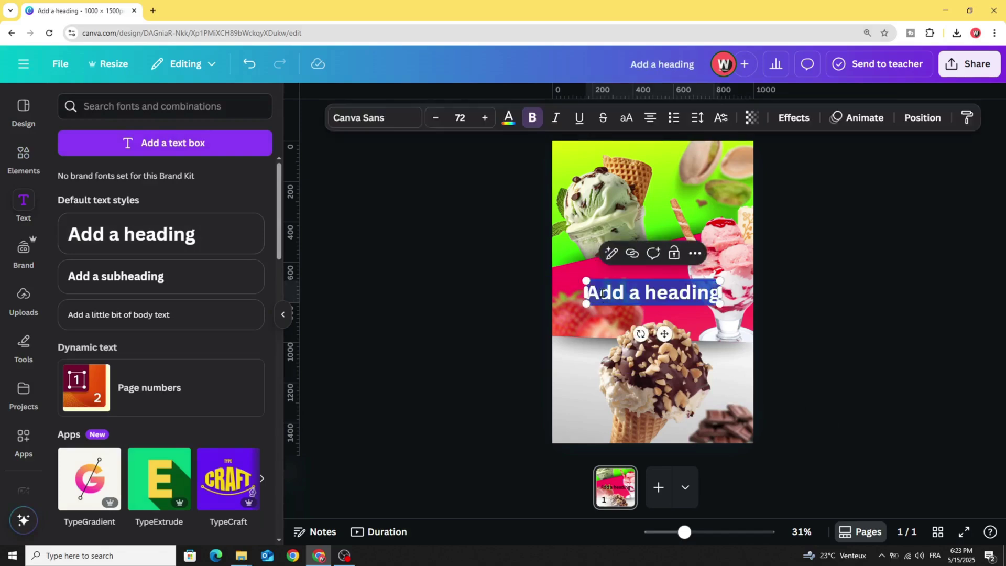
{"action": "type", "text": "NEW"}
{"action": "left_click", "coordinate": [514, 298]}
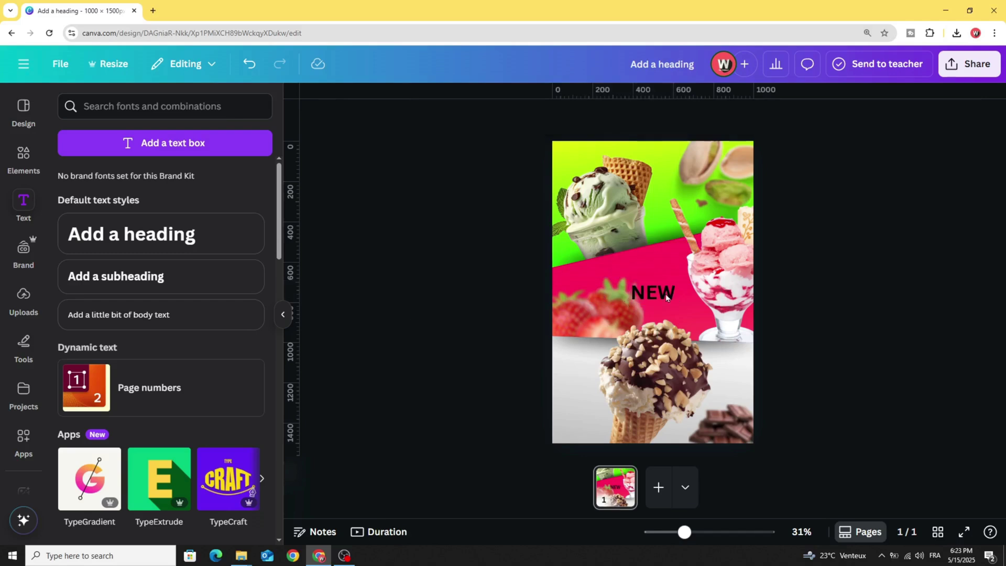
Step: Duplicate the NEW heading below itself and retype the copy as 'MENU'
{"action": "left_click", "coordinate": [656, 271]}
{"action": "left_click_drag", "start_coordinate": [656, 271], "coordinate": [640, 289]}
{"action": "key", "text": "ctrl+d"}
{"action": "double_click", "coordinate": [640, 289]}
{"action": "type", "text": "MENU"}
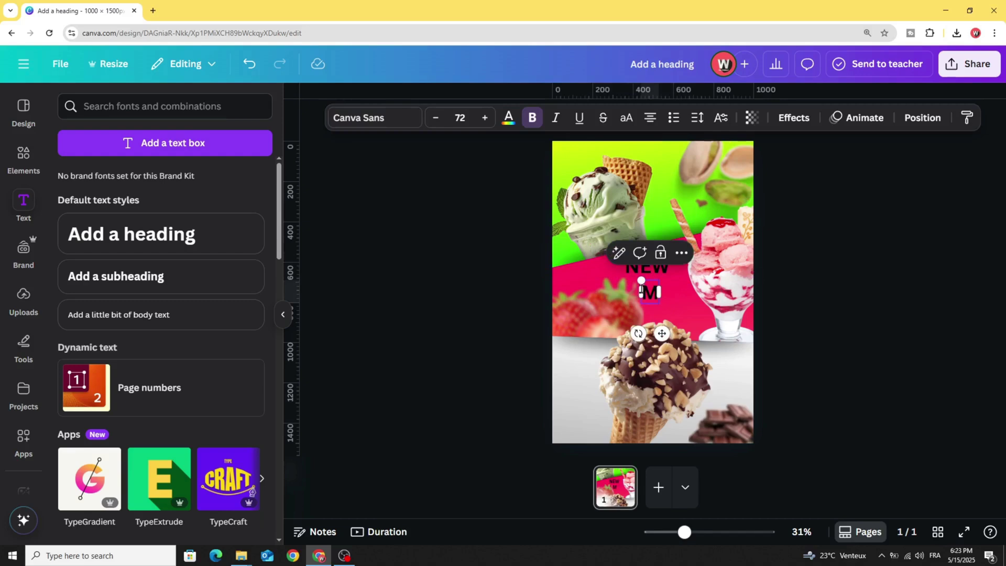
{"action": "left_click", "coordinate": [513, 312]}
{"action": "left_click", "coordinate": [634, 268]}
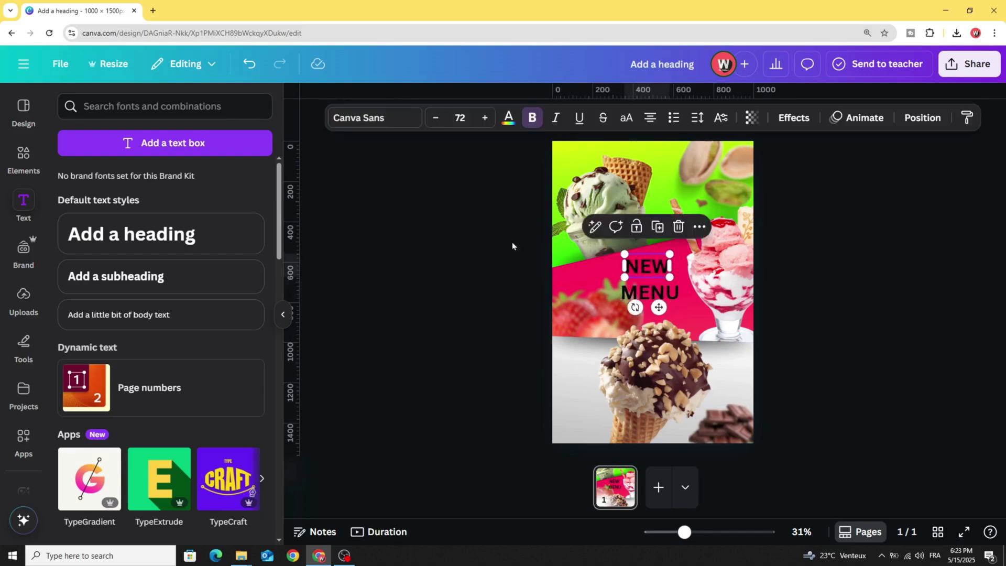
{"action": "left_click", "coordinate": [361, 117]}
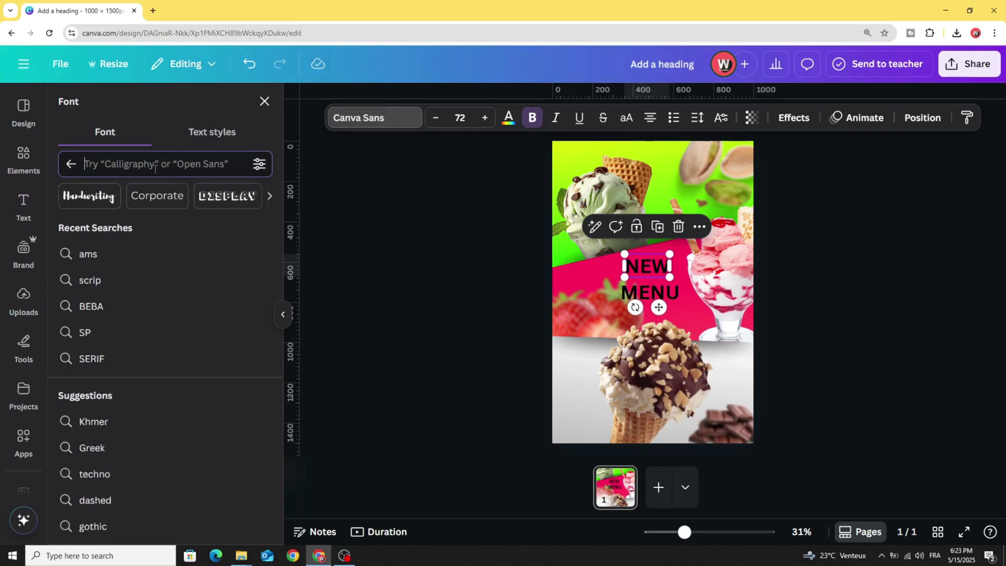
Step: Set the NEW heading to the Brasika font in white
{"action": "type", "text": "B"}
{"action": "key", "text": "BackSpace"}
{"action": "type", "text": "BRAS"}
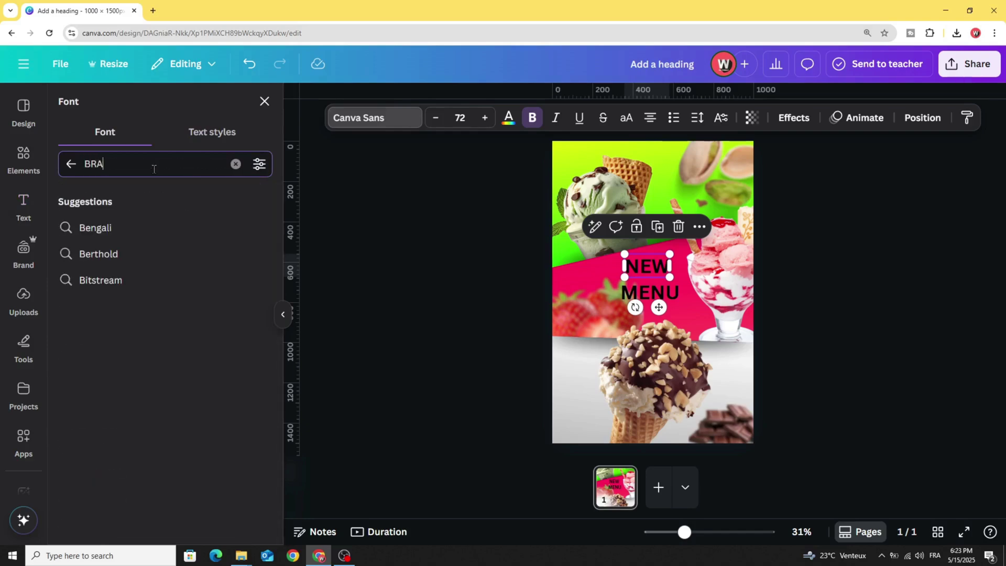
{"action": "left_click", "coordinate": [162, 219]}
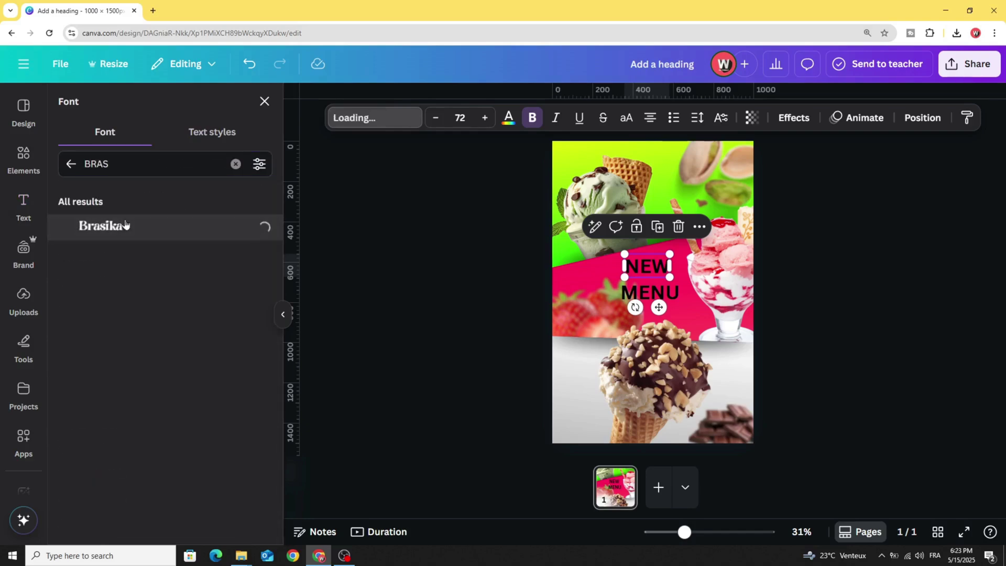
{"action": "left_click", "coordinate": [619, 253]}
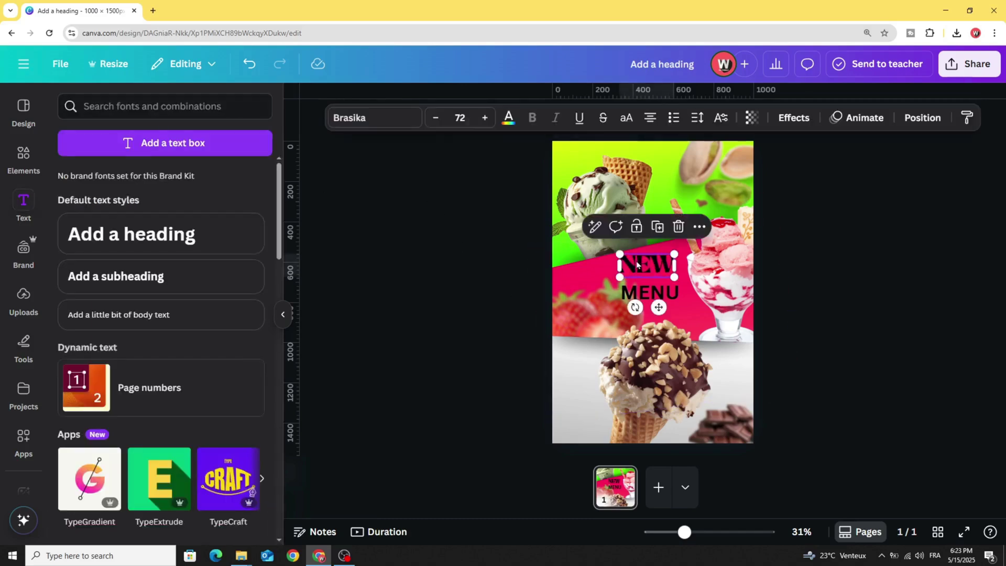
{"action": "left_click", "coordinate": [506, 124]}
{"action": "left_click", "coordinate": [144, 199]}
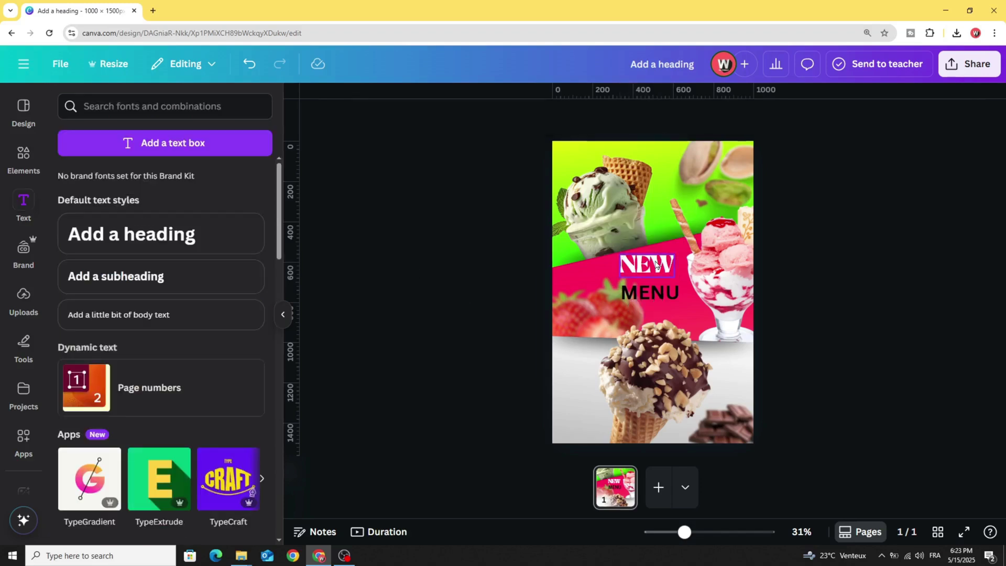
Step: Copy NEW's style onto MENU, then enlarge MENU and centre it under NEW
{"action": "left_click", "coordinate": [967, 118]}
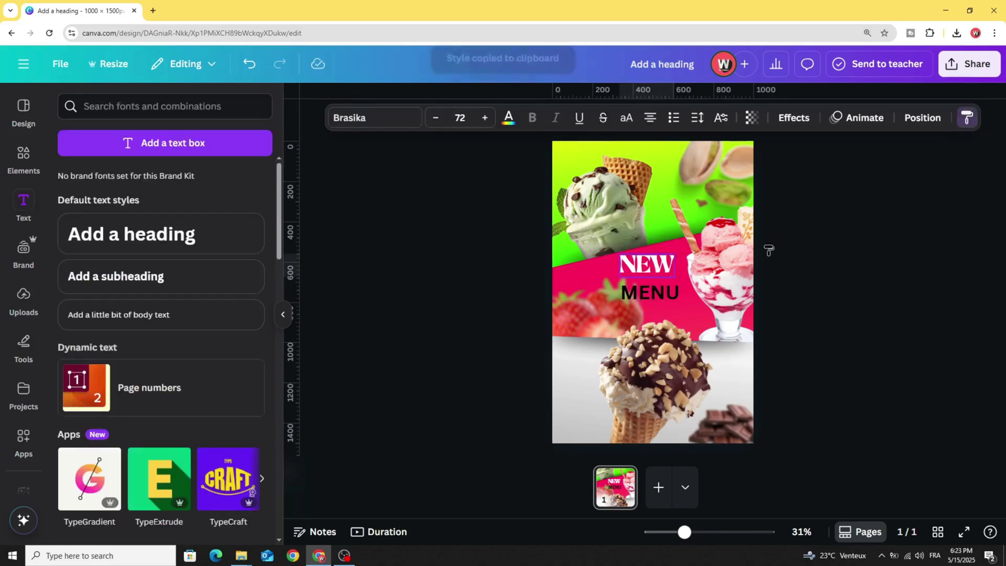
{"action": "left_click", "coordinate": [654, 294]}
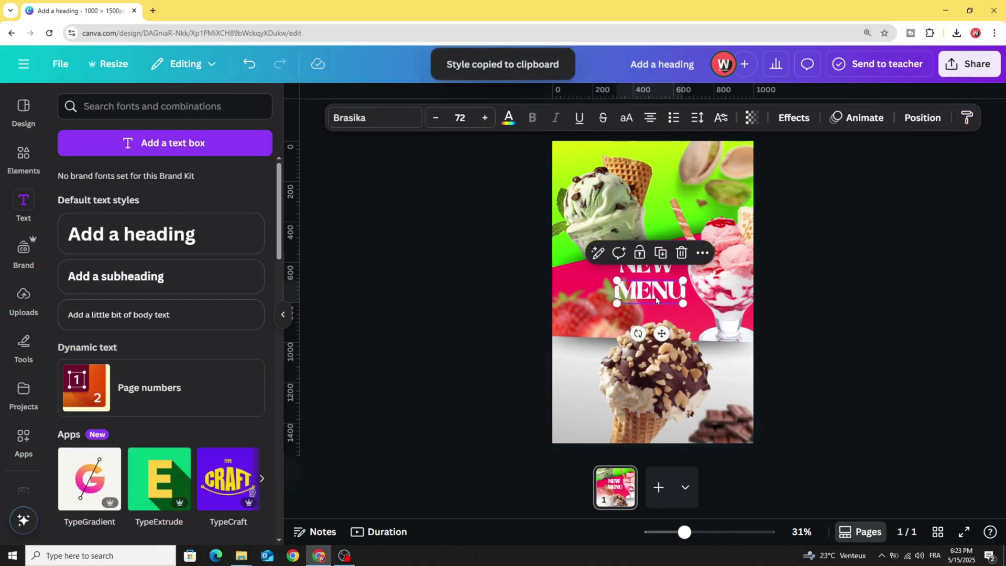
{"action": "left_click", "coordinate": [460, 325]}
{"action": "left_click_drag", "start_coordinate": [629, 303], "coordinate": [647, 271]}
{"action": "left_click", "coordinate": [471, 341]}
{"action": "key", "text": "Escape"}
Step: Zoom the workspace out from 31% to 24% to view the whole poster
{"action": "left_click", "coordinate": [504, 294]}
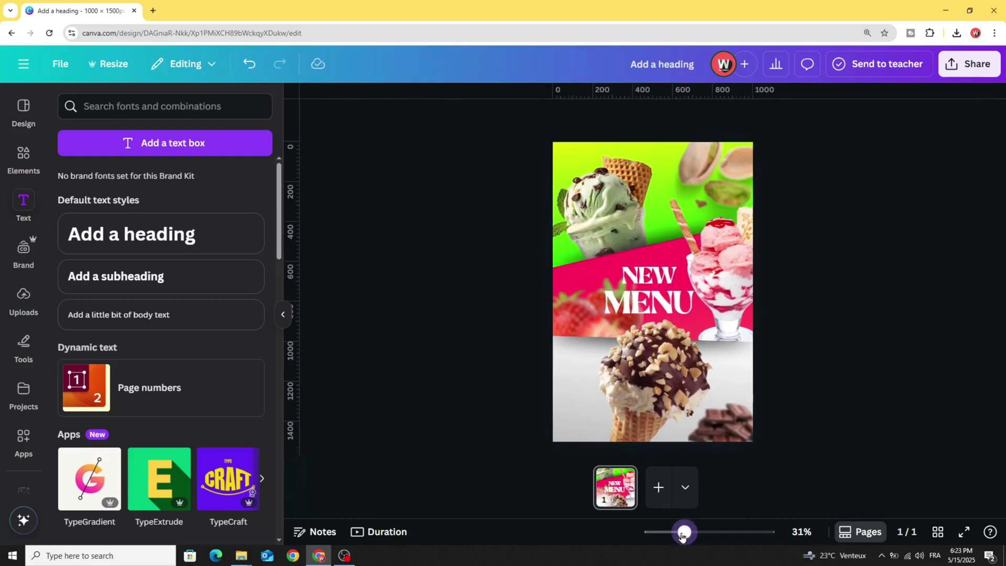
{"action": "left_click_drag", "start_coordinate": [684, 532], "coordinate": [676, 532]}
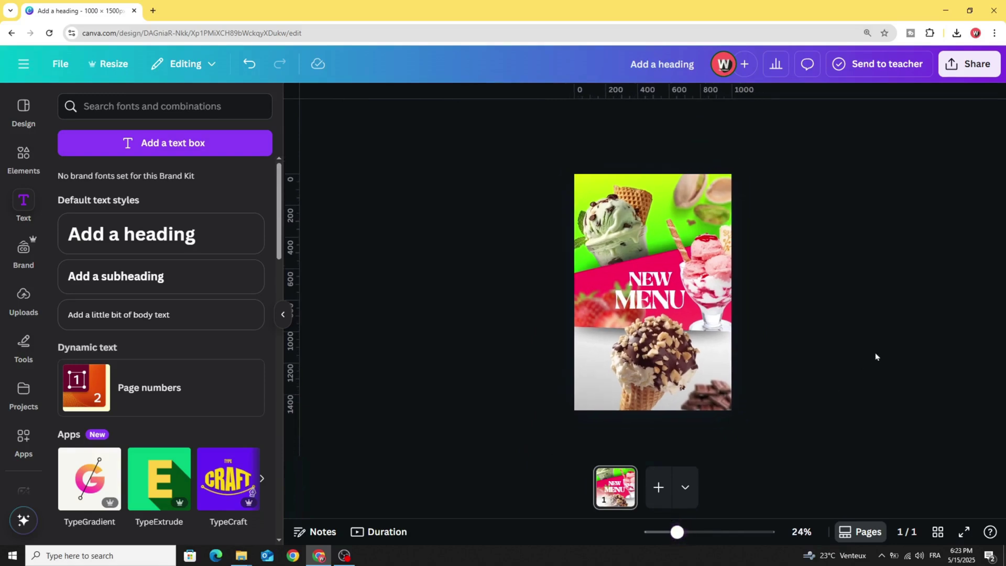